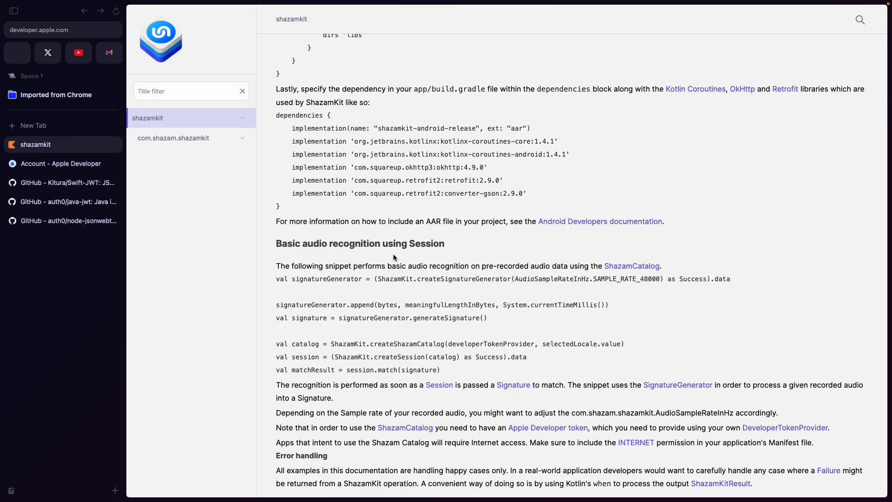
Step: Review the ShazamKit Android documentation from setup through basic and continuous audio recognition, including the Apple Developer token requirement
scroll(394, 257, "up", 2)
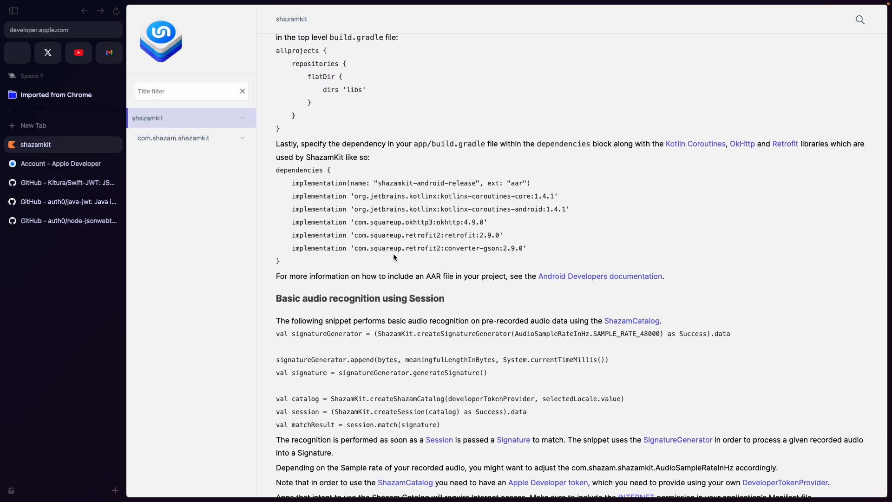
scroll(393, 256, "up", 4)
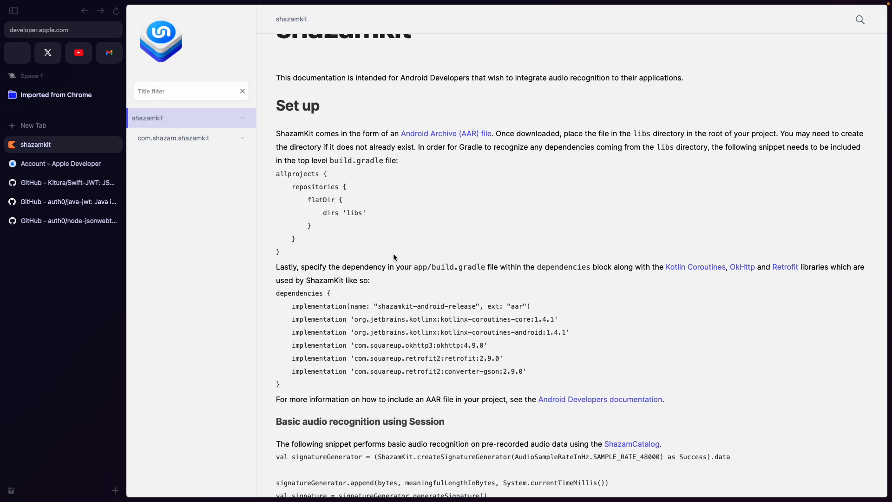
scroll(394, 257, "down", 10)
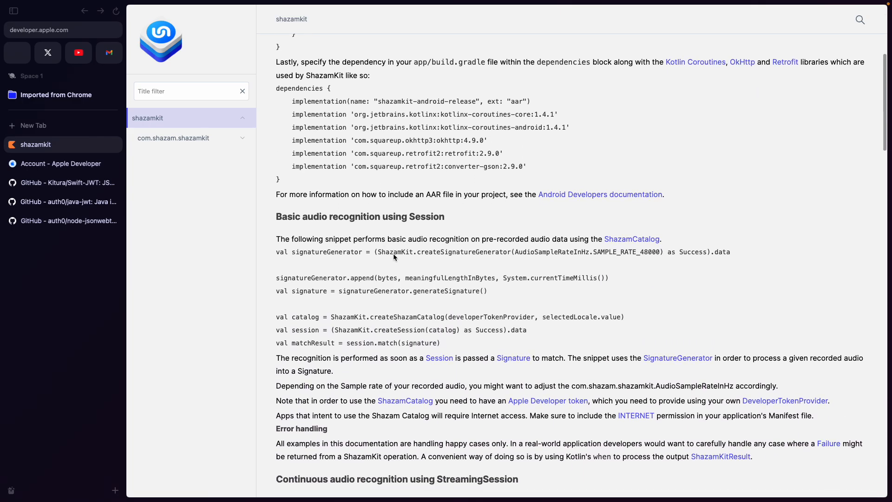
scroll(394, 257, "down", 3)
scroll(394, 257, "up", 1)
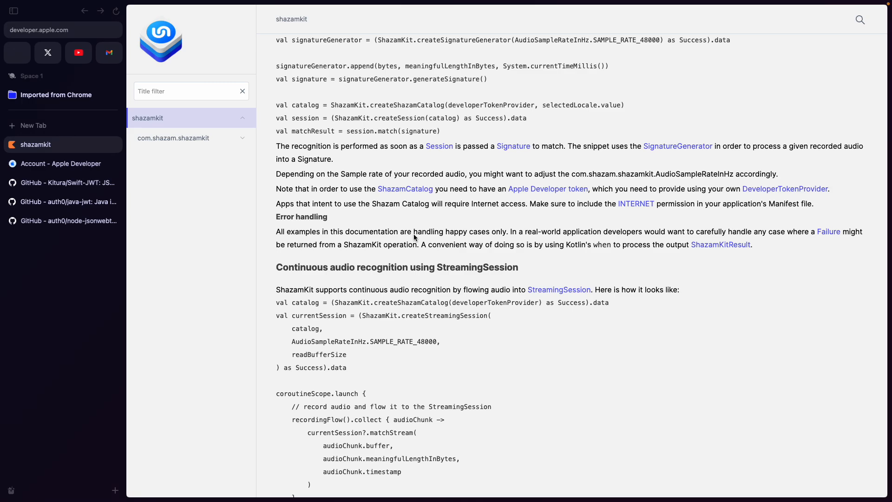
scroll(413, 233, "up", 4)
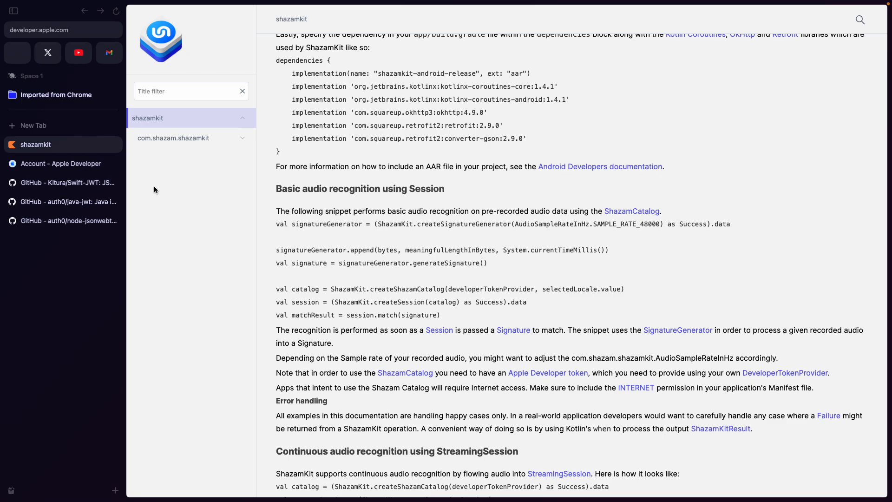
scroll(484, 266, "down", 2)
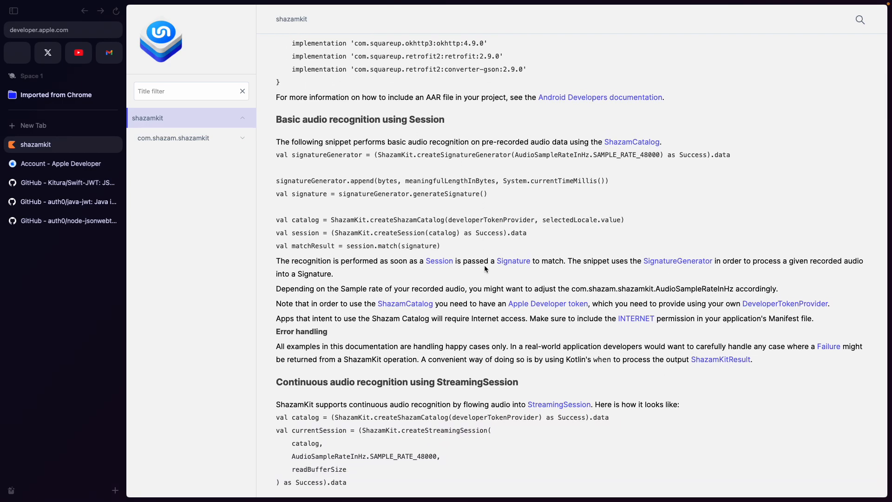
scroll(544, 222, "down", 3)
scroll(540, 218, "up", 12)
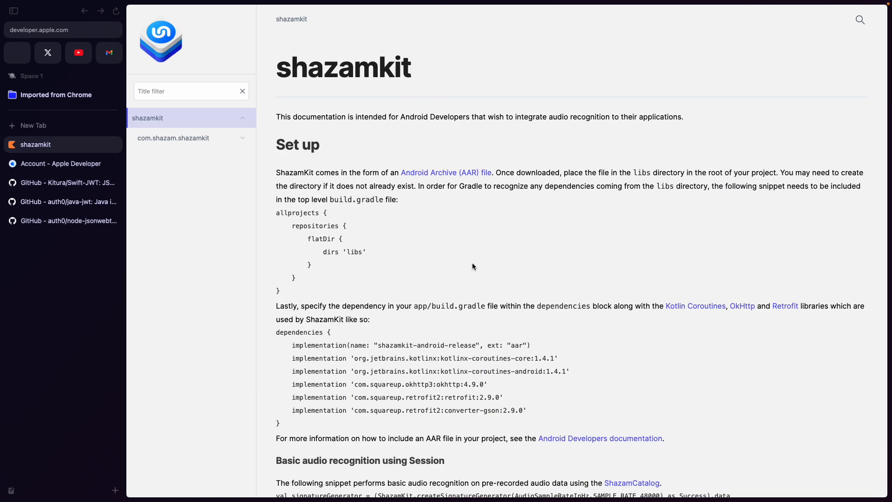
scroll(473, 276, "down", 10)
scroll(473, 278, "down", 1)
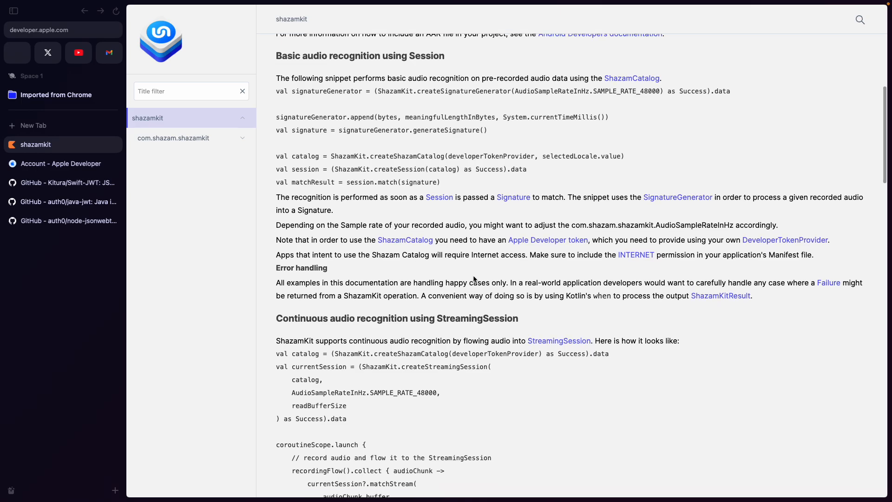
scroll(473, 278, "up", 1)
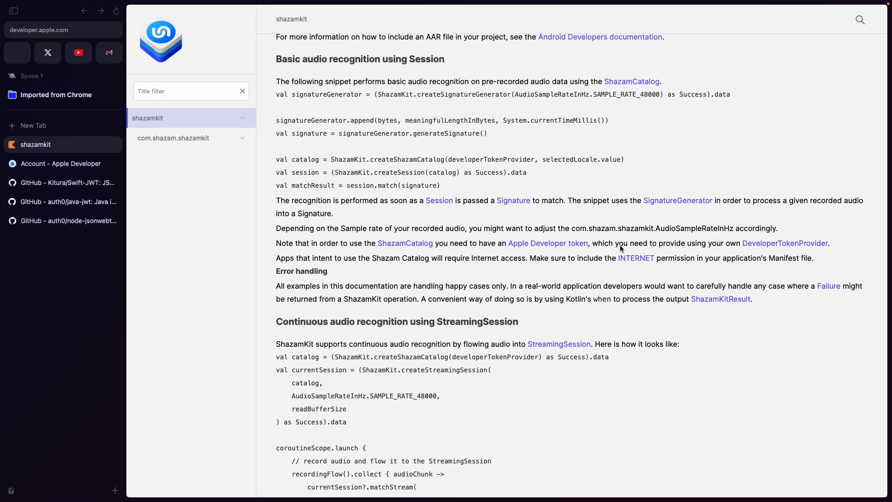
Step: Open the Apple Developer token help page and read how to register a media identifier and use a Media Services private key
left_click(541, 245)
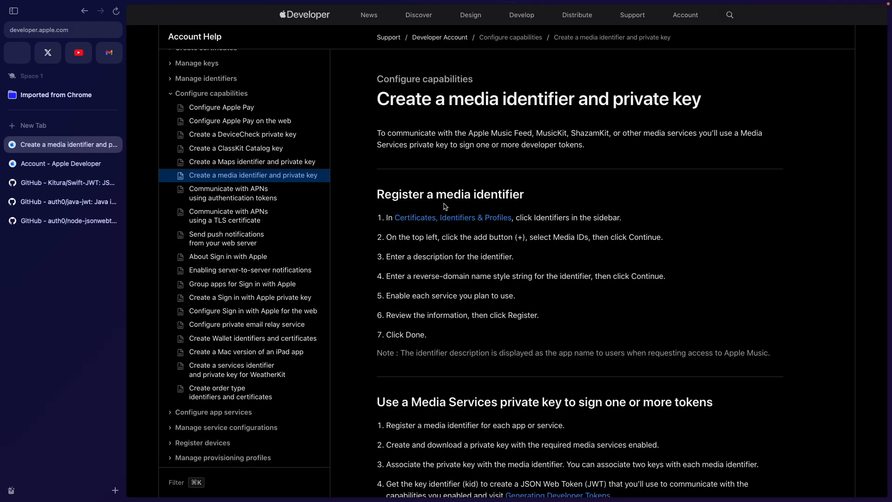
scroll(446, 233, "down", 5)
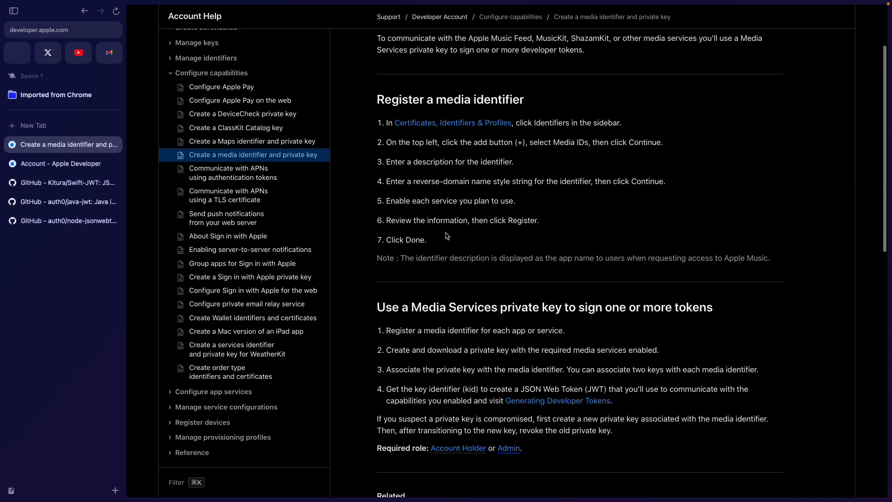
scroll(446, 235, "up", 3)
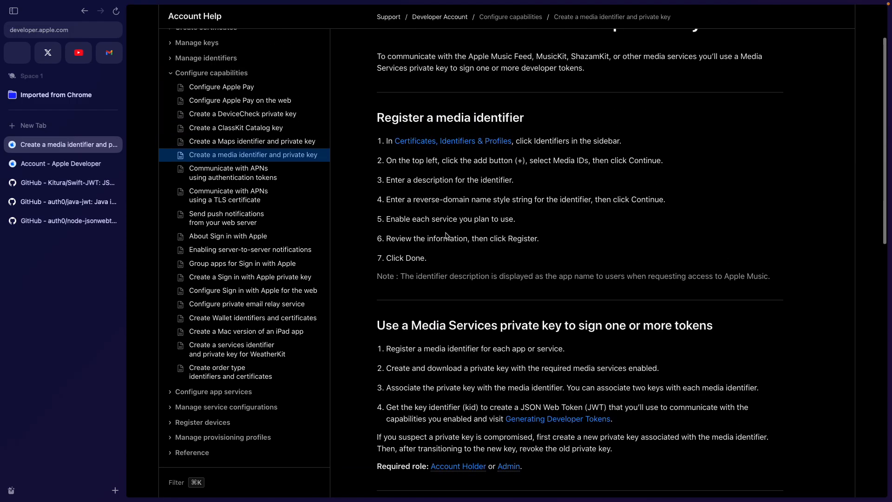
scroll(446, 235, "up", 1)
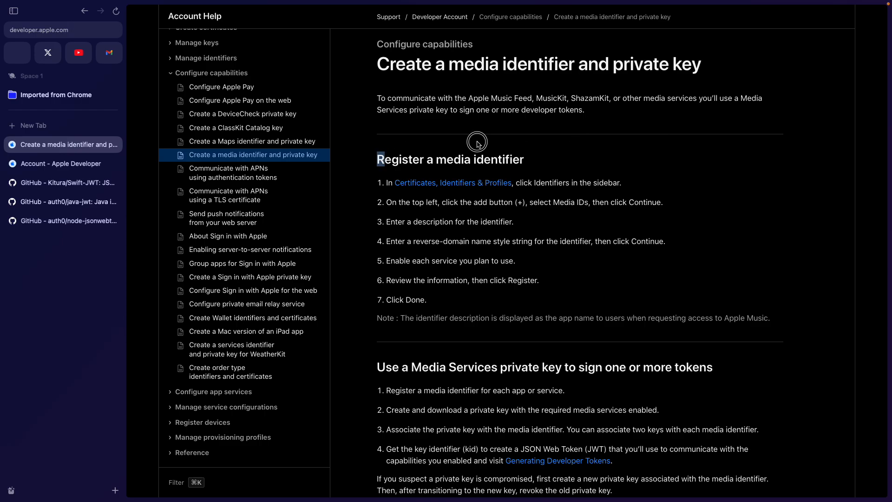
left_click(374, 184)
scroll(449, 305, "down", 2)
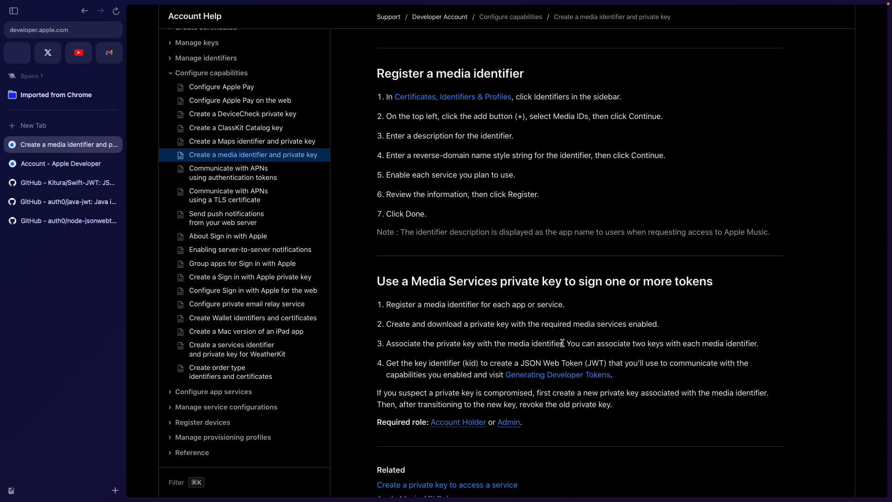
scroll(598, 355, "down", 2)
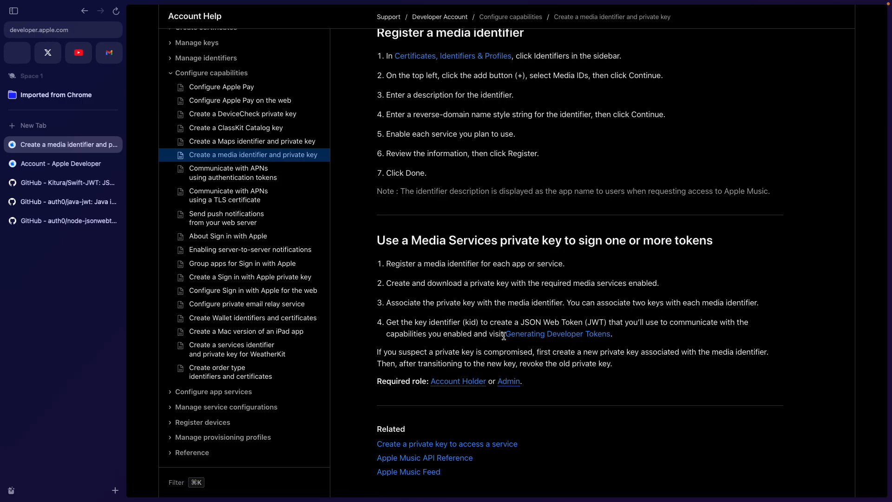
scroll(503, 335, "up", 2)
scroll(503, 336, "up", 3)
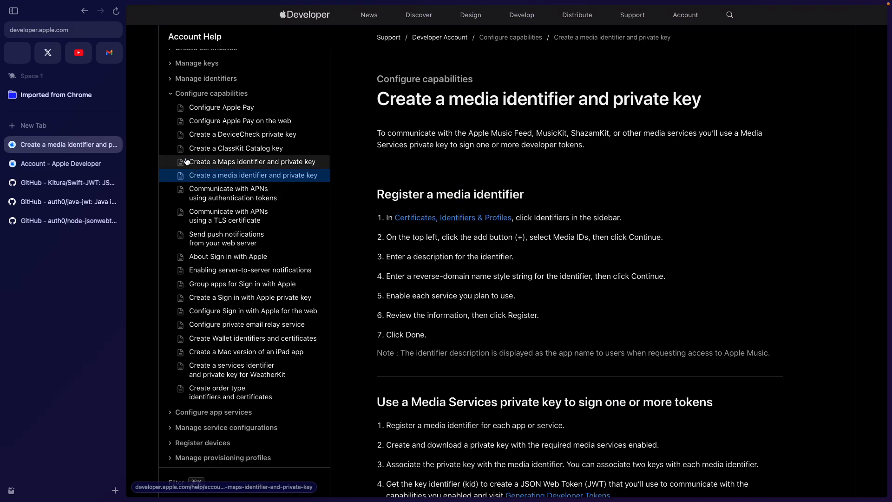
Step: Go to the developer account's Certificates, Identifiers & Profiles and filter the identifiers by Media IDs
left_click(79, 166)
scroll(364, 234, "down", 2)
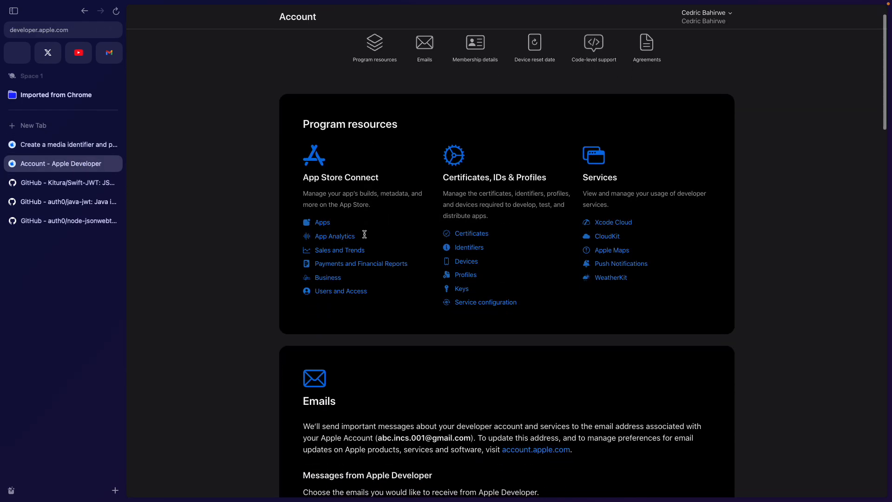
left_click(472, 234)
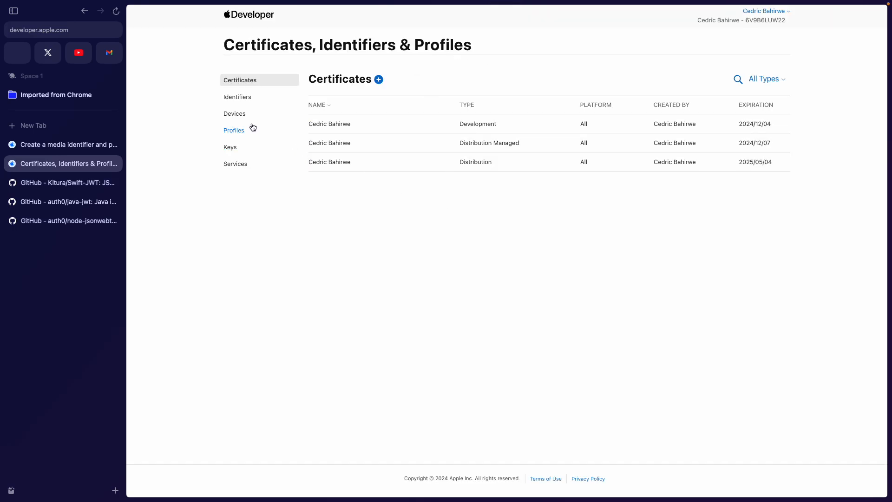
left_click(249, 99)
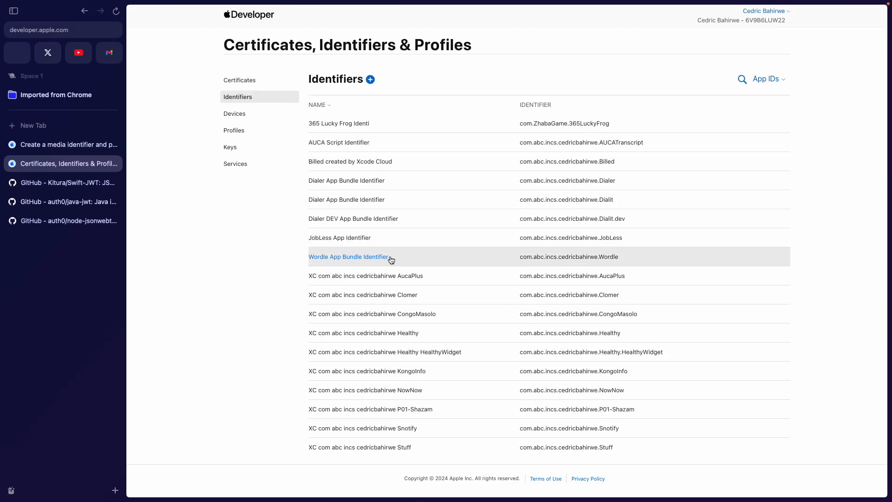
left_click(769, 80)
left_click(704, 212)
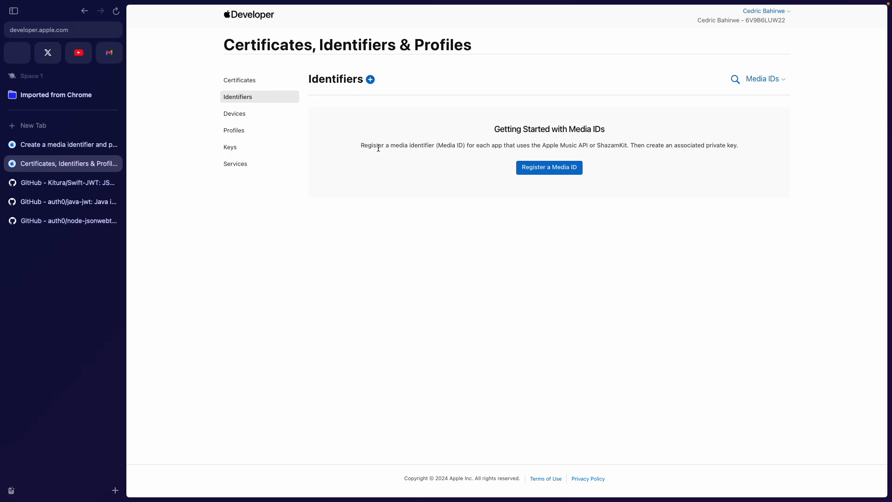
Step: Start registering a new identifier of the Media IDs type and continue to its registration form
left_click_drag(468, 144, 573, 144)
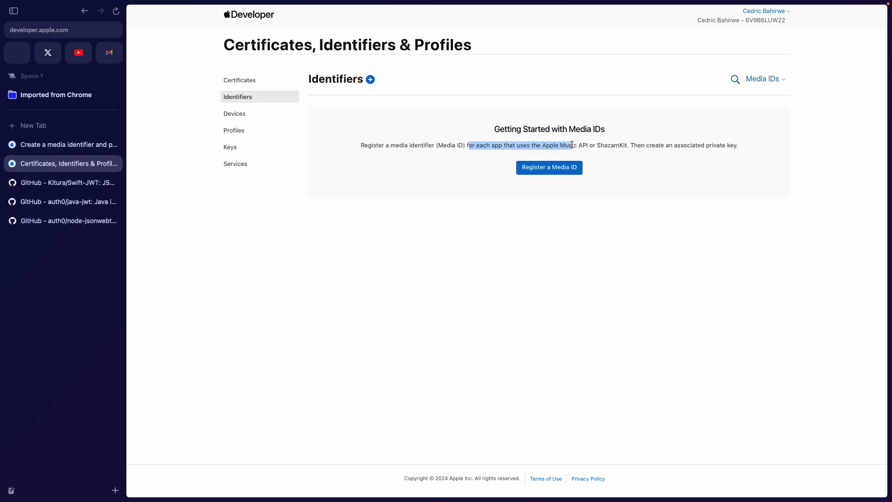
left_click(573, 145)
left_click(565, 171)
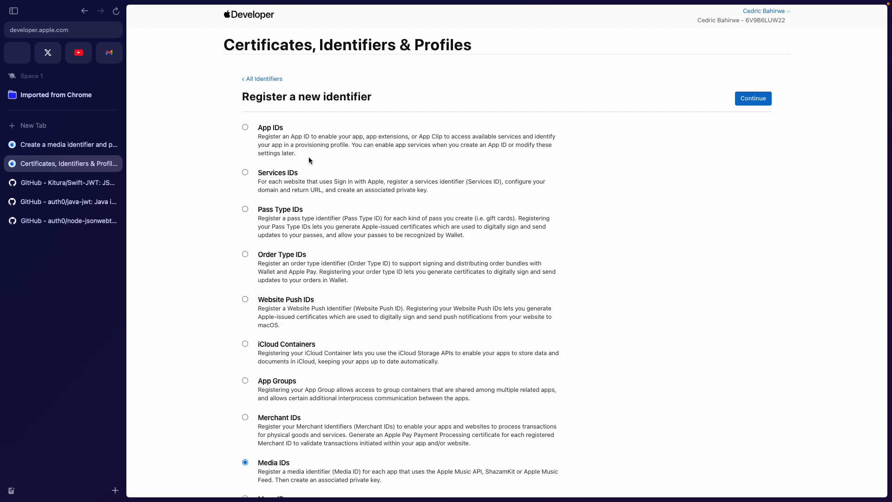
scroll(274, 172, "down", 3)
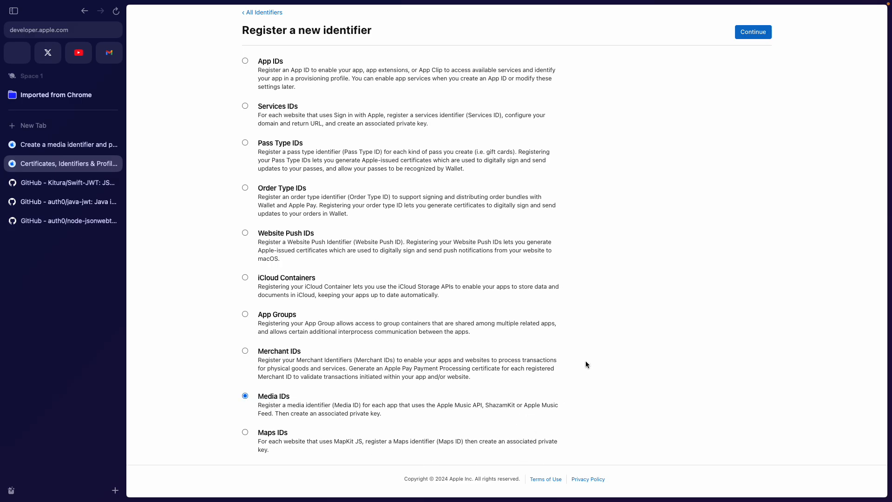
scroll(585, 361, "up", 3)
left_click(743, 98)
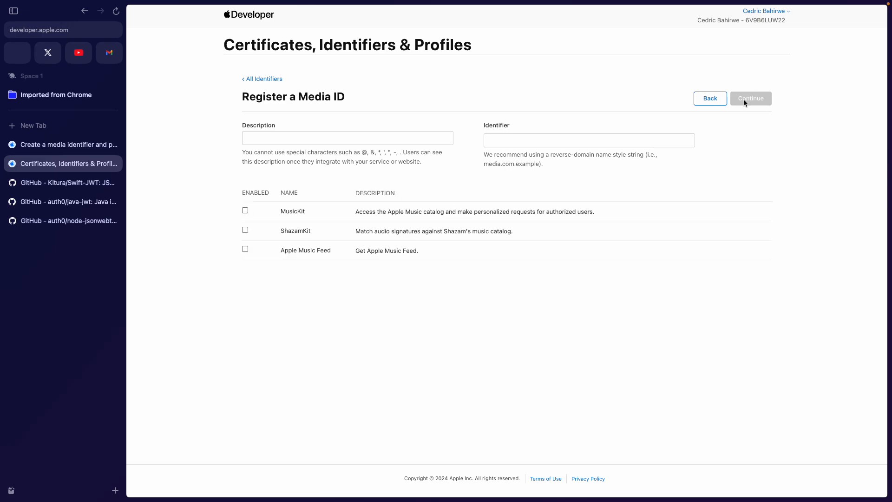
Step: Fill in the Media ID description "Media for Shazam Identification" and the identifier "media.com.game.id.comsas"
left_click(408, 139)
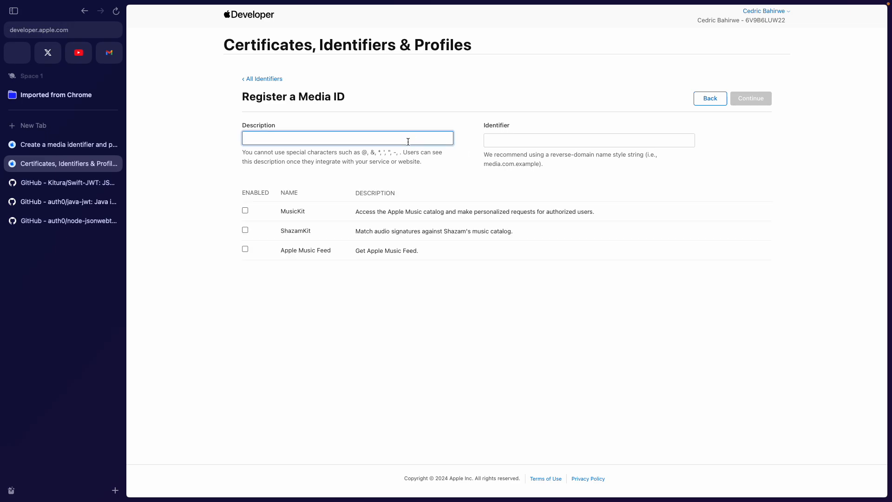
type("Media for Shazam Identification")
left_click_drag(484, 154, 564, 162)
left_click(576, 160)
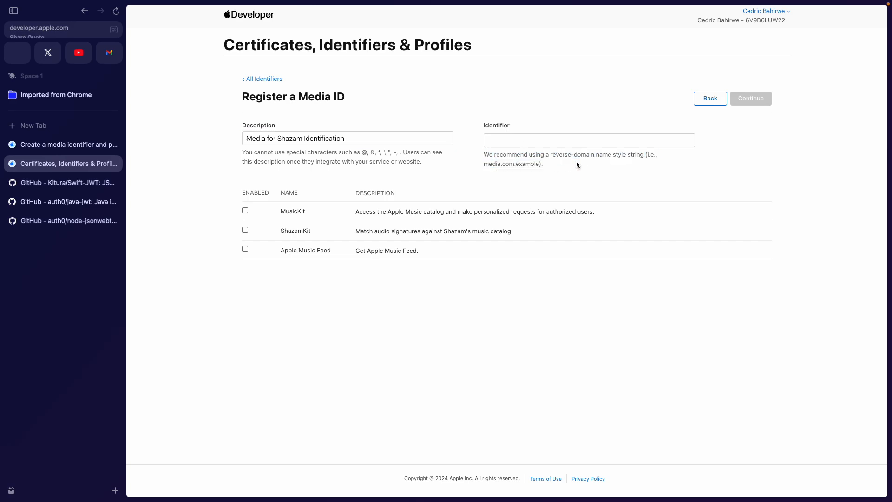
left_click_drag(539, 163, 480, 162)
left_click(480, 163)
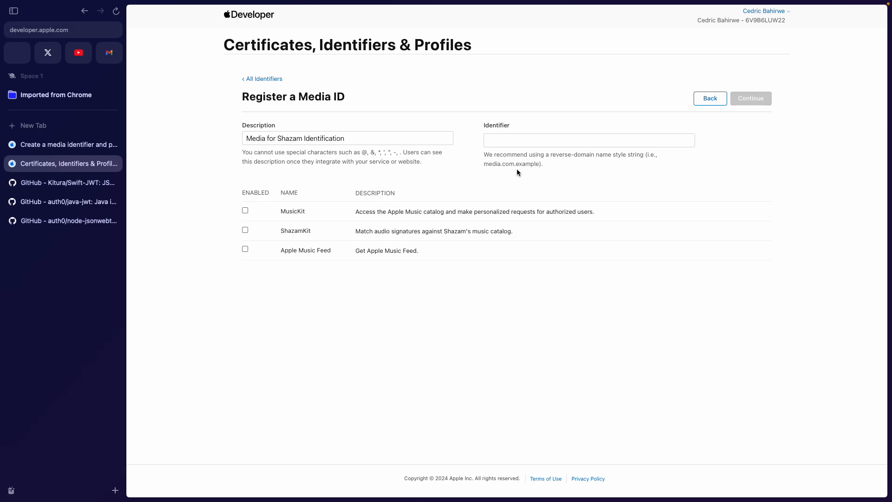
left_click_drag(539, 163, 478, 163)
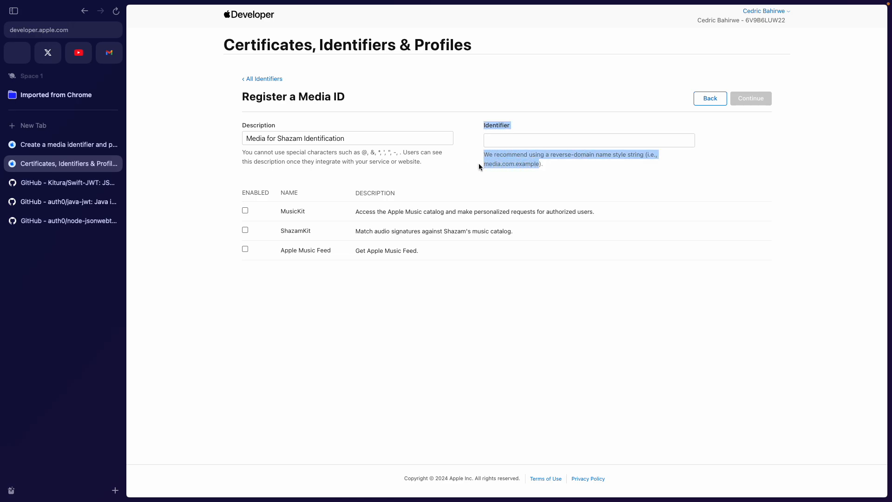
left_click(478, 163)
left_click(499, 138)
type("media.com.a")
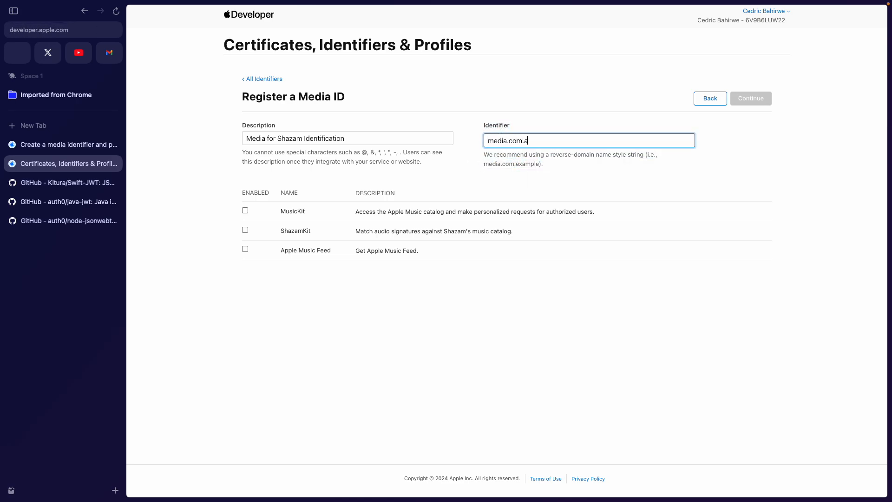
key("BackSpace")
type(".game.id.comsas")
left_click_drag(537, 164, 514, 163)
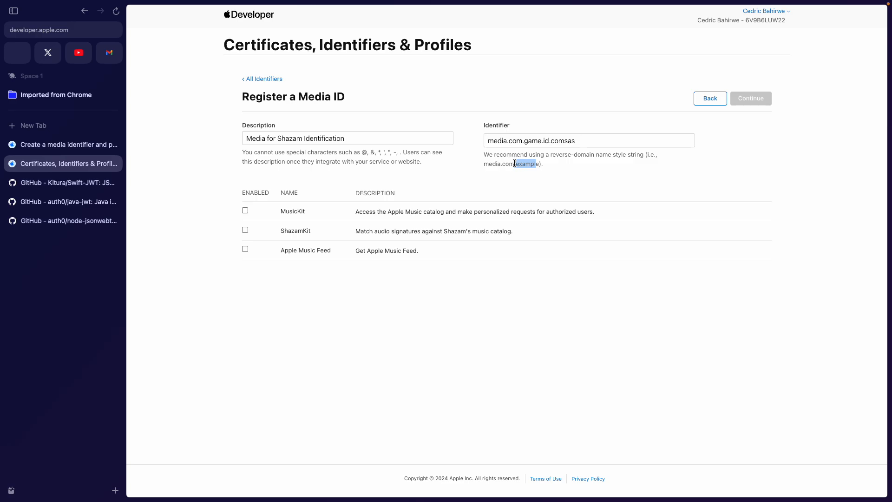
left_click(549, 163)
Step: Enable the ShazamKit service for the Media ID and complete its registration
left_click(245, 230)
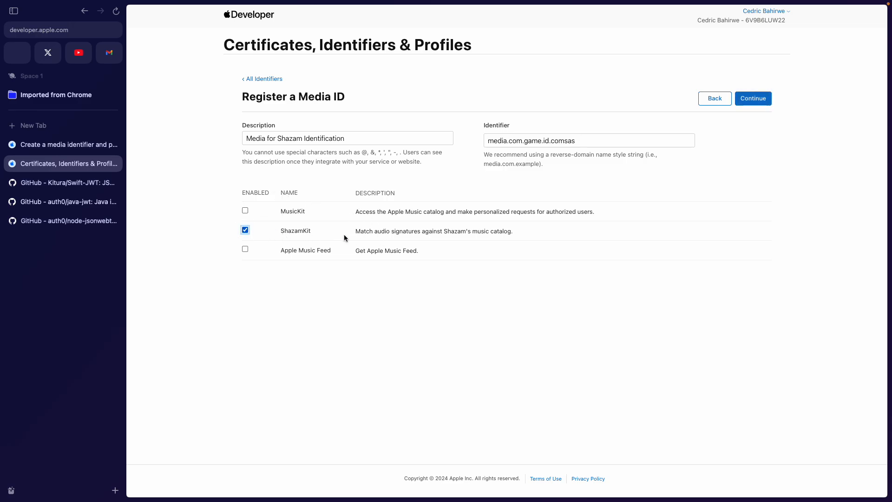
left_click_drag(355, 231, 414, 221)
left_click(433, 231)
left_click(304, 212)
left_click(304, 211)
left_click(758, 102)
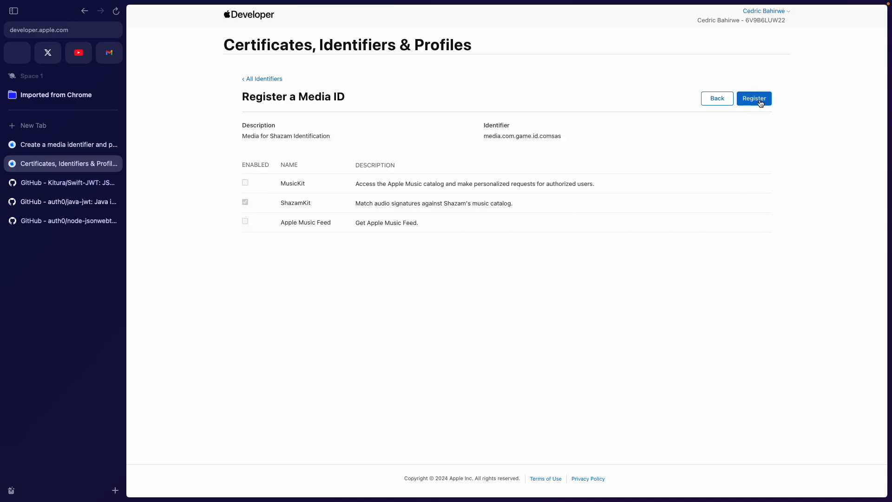
left_click(756, 99)
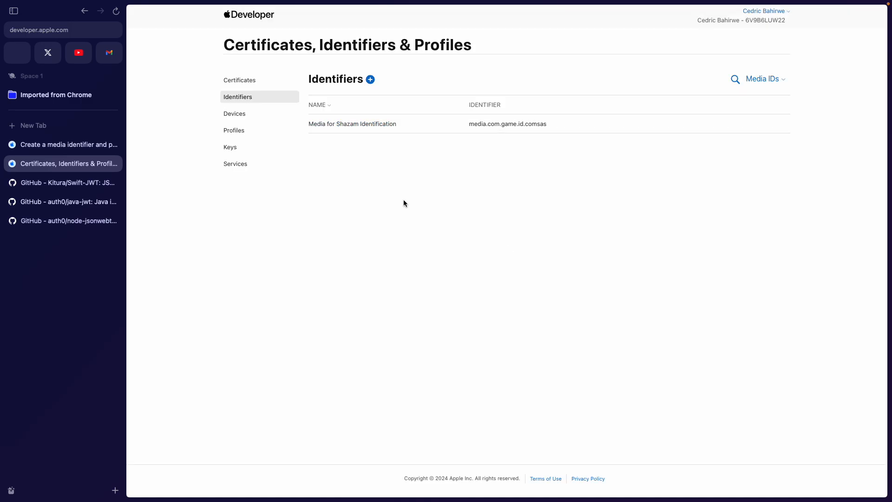
Step: Return to the media identifier help page and check the instructions for using a Media Services private key to sign tokens
left_click(60, 144)
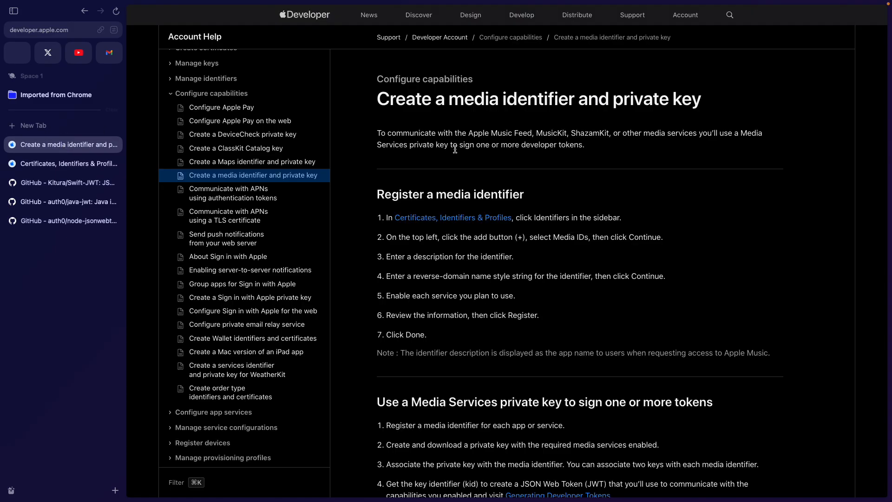
left_click_drag(376, 197, 473, 331)
left_click(472, 330)
scroll(511, 321, "down", 3)
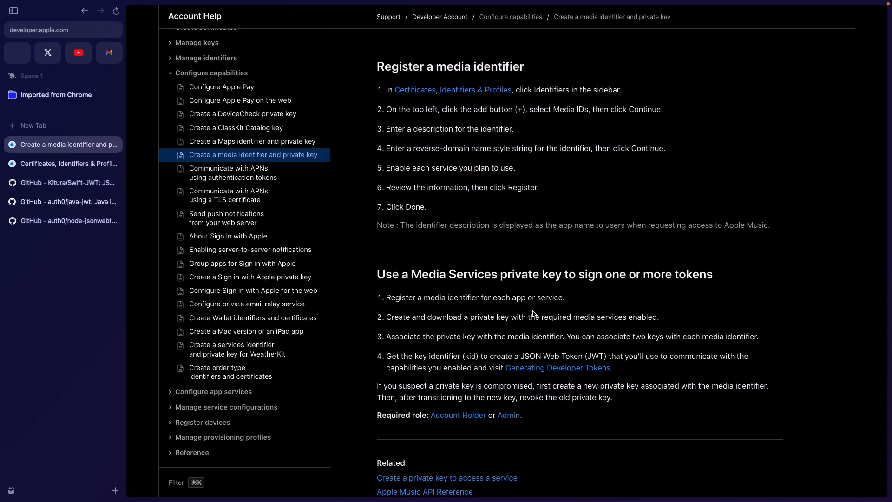
Step: Start registering a new key in Certificates, Identifiers & Profiles and name it "Shazam Recognization Game"
left_click(72, 163)
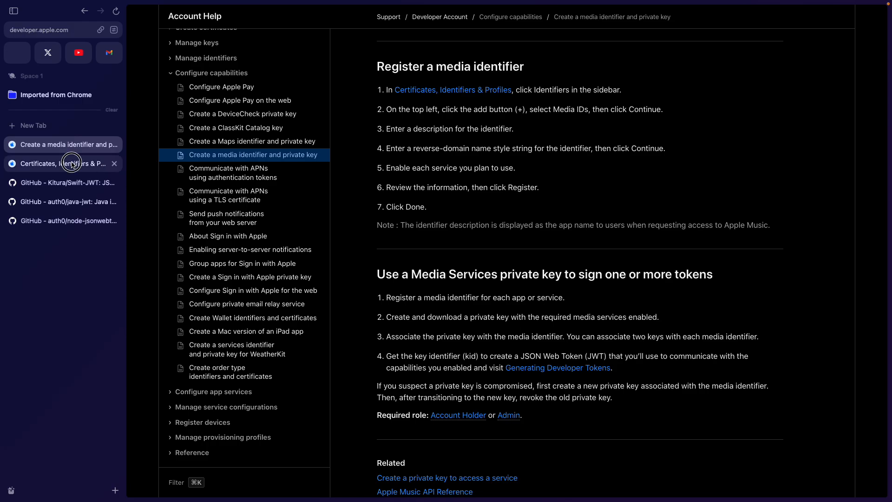
left_click(236, 145)
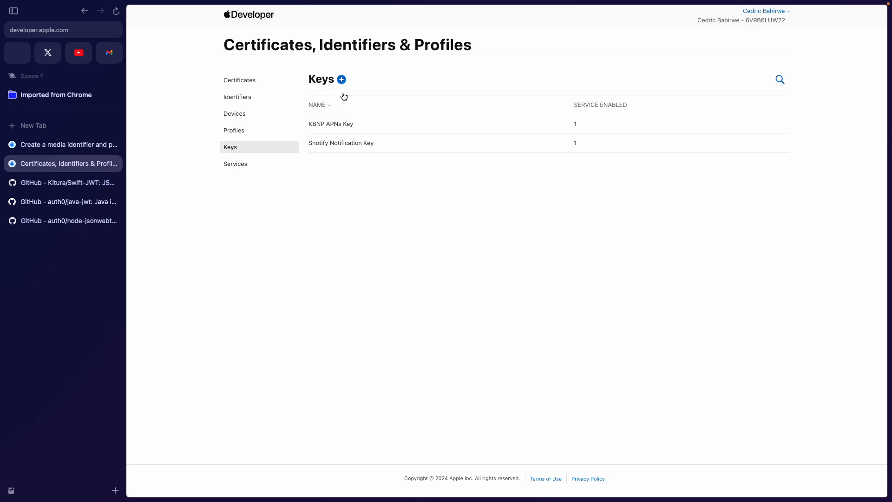
left_click(341, 80)
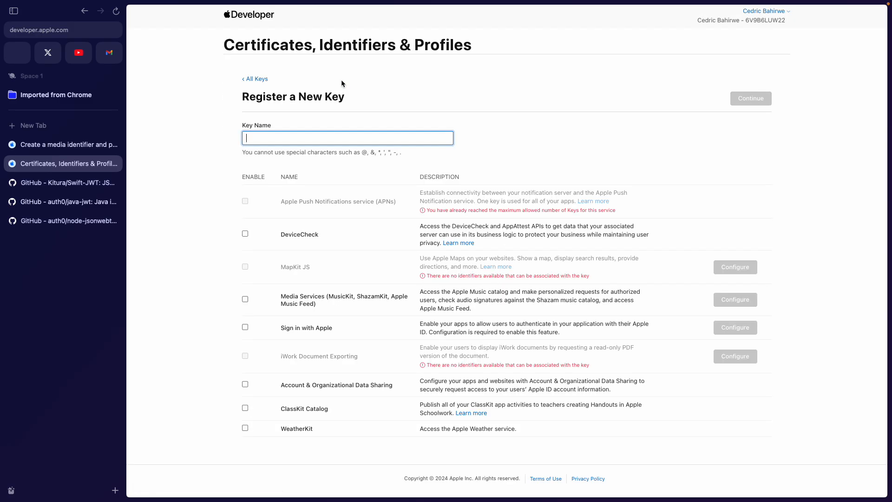
type("Shazam Recognization Game")
left_click(483, 122)
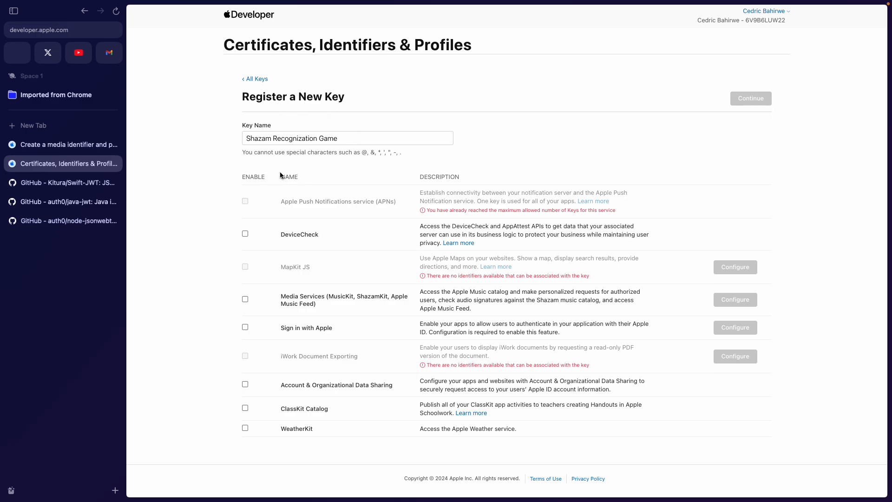
Step: Enable Media Services (MusicKit, ShazamKit, Apple Music Feed) for the new key
left_click(245, 299)
left_click_drag(345, 303, 527, 291)
left_click(500, 295)
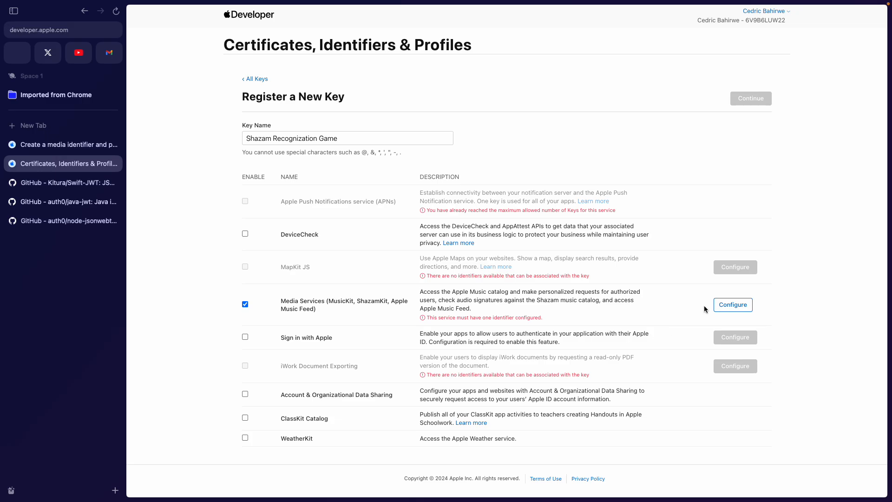
Step: Configure the key's Media Services by associating it with the "Media for Shazam Identification" Media ID and save the configuration
left_click(727, 307)
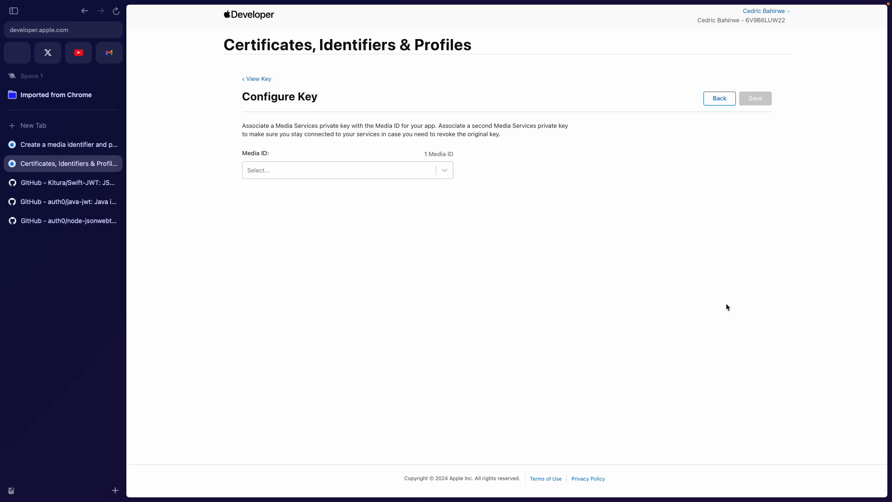
left_click(420, 172)
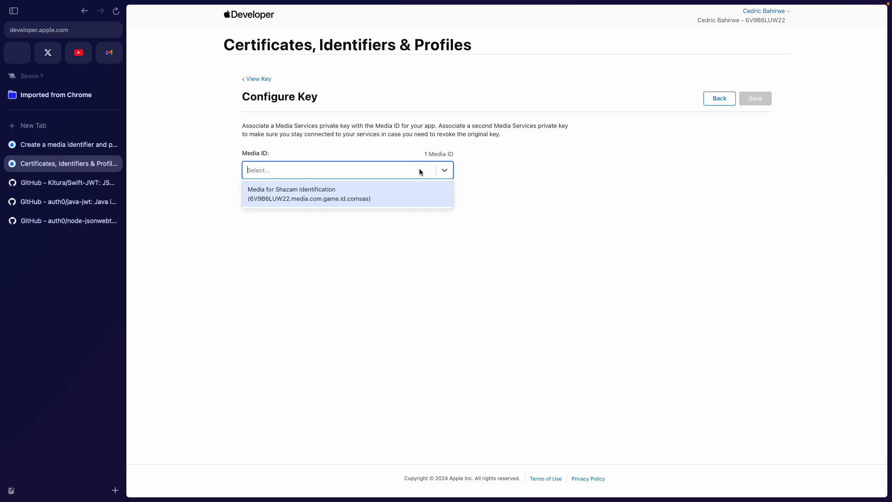
left_click(363, 199)
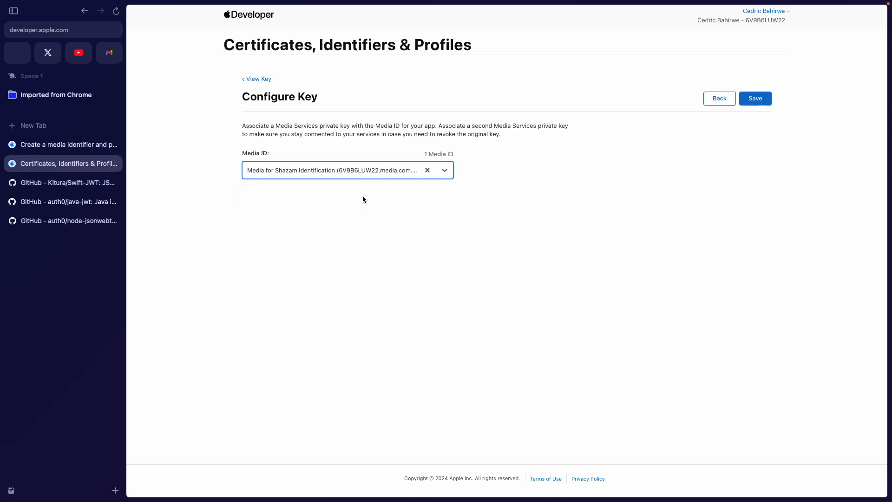
left_click_drag(246, 125, 351, 125)
left_click(368, 126)
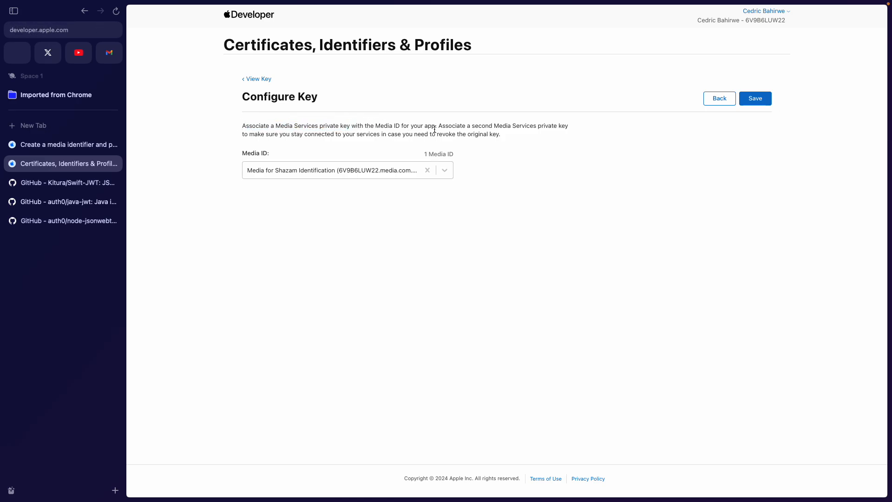
left_click(753, 98)
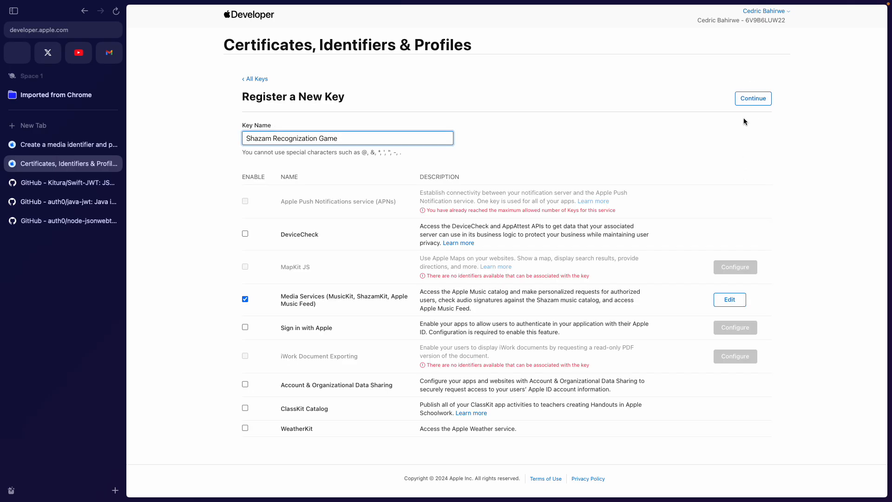
Step: Continue to the key's review page and register the "Shazam Recognization Game" key
left_click(751, 99)
left_click(752, 100)
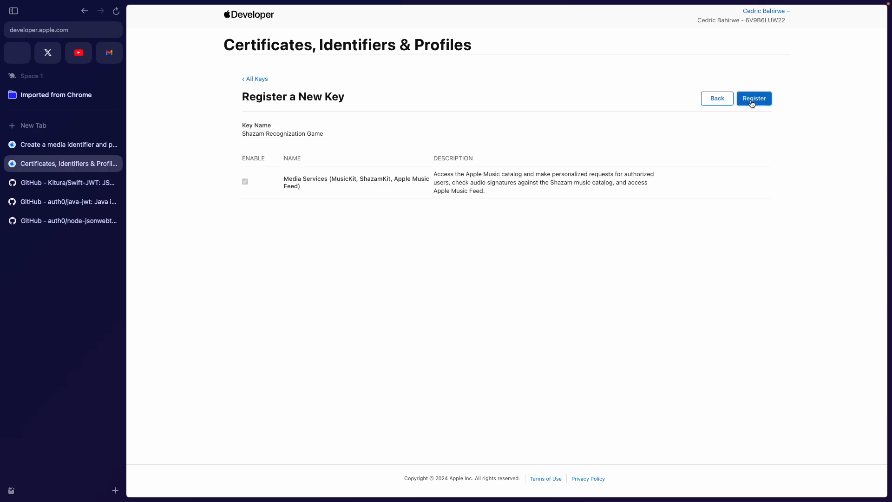
left_click(757, 100)
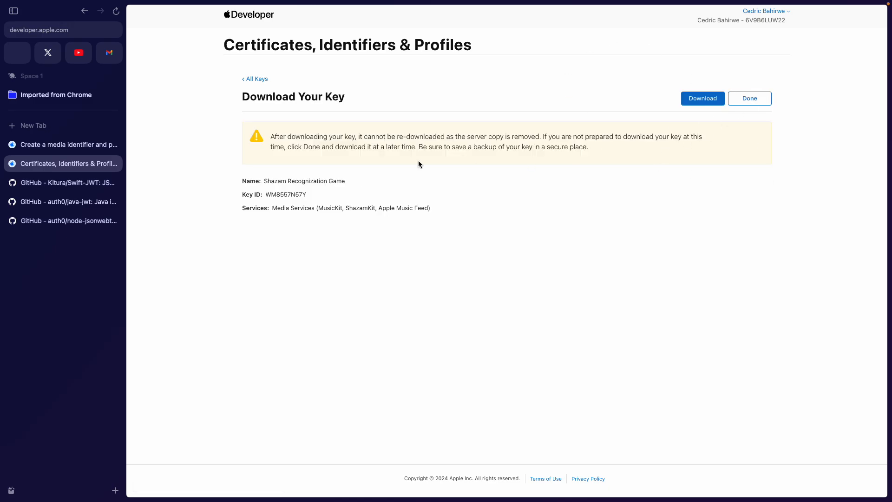
Step: Download the "Shazam Recognization Game" private key file and finish, returning to the list of keys
left_click_drag(245, 95, 359, 127)
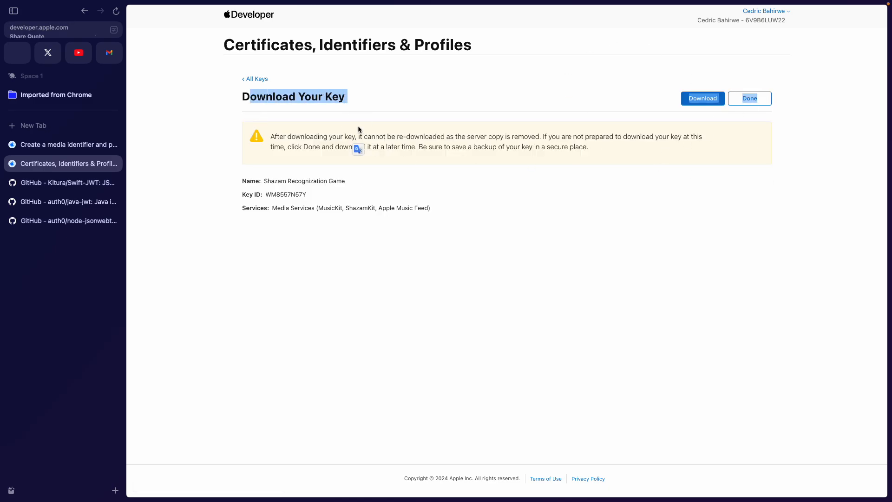
left_click(360, 120)
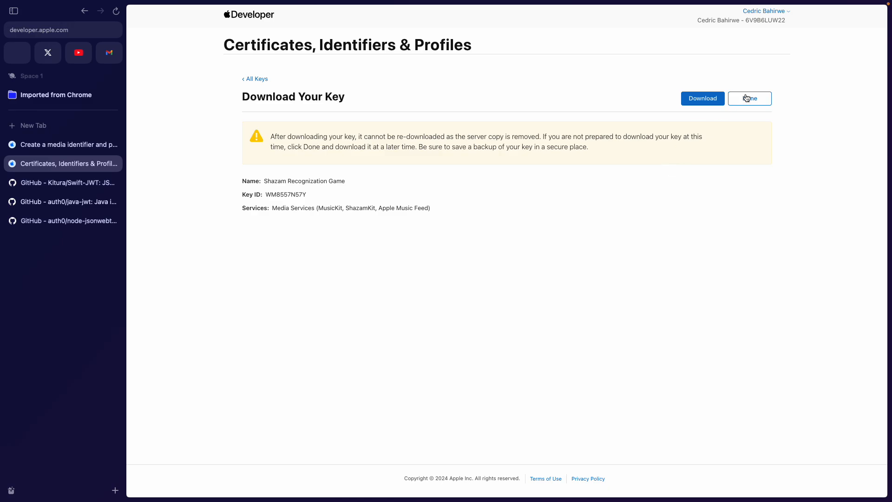
left_click(703, 100)
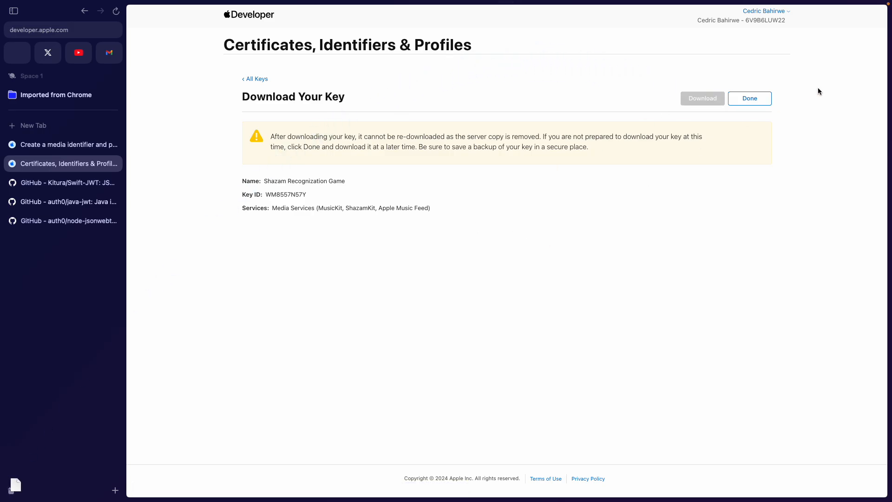
left_click(760, 101)
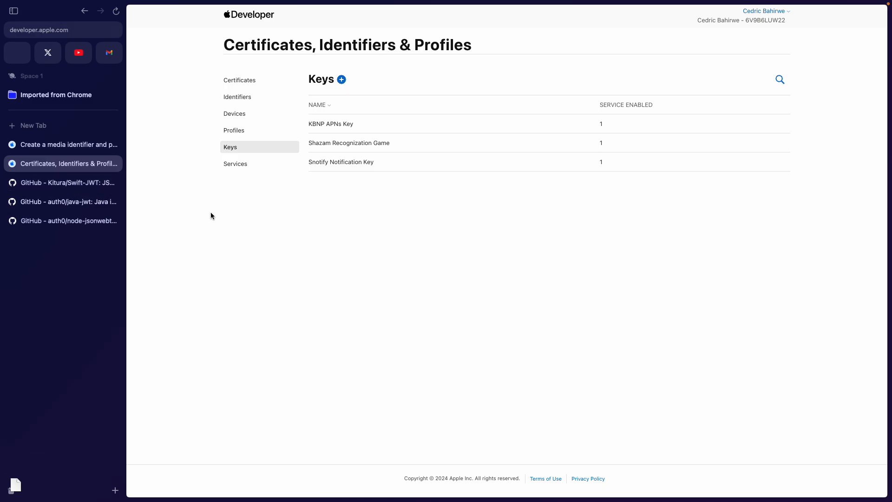
Step: Open the Kitura Swift-JWT repository on GitHub and read the README's introduction and Swift Package Manager usage instructions
left_click(62, 183)
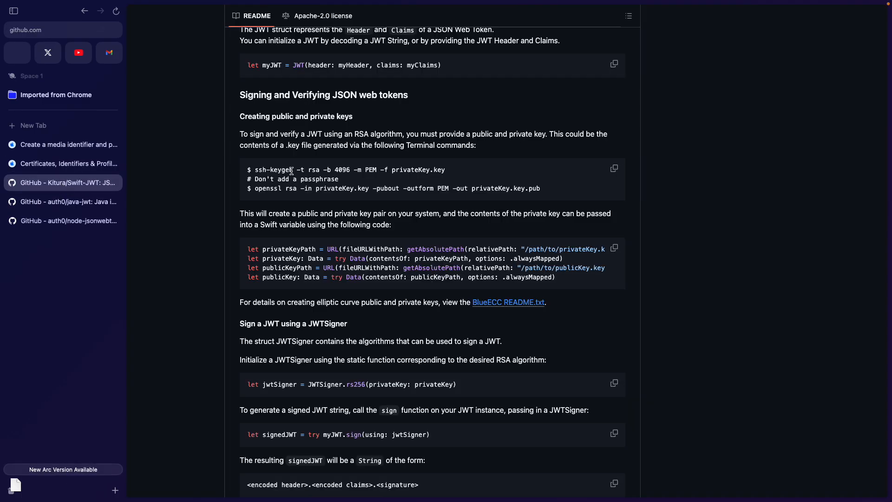
scroll(291, 171, "up", 15)
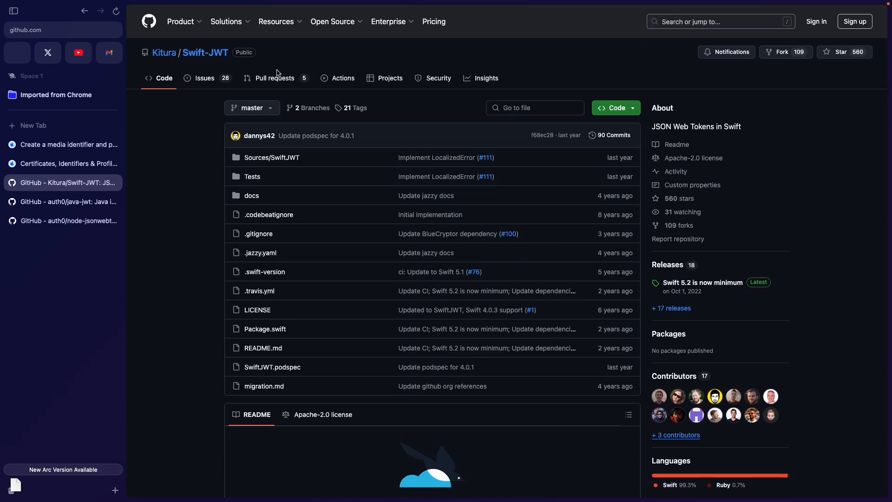
scroll(601, 301, "down", 5)
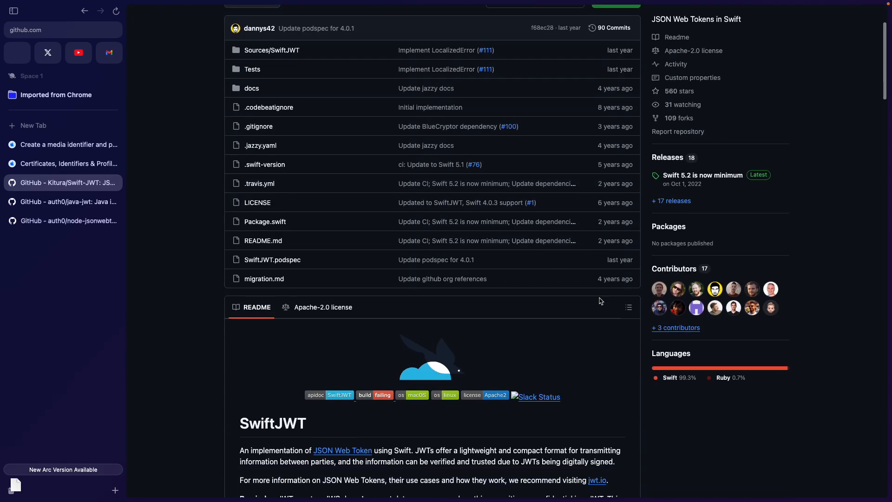
scroll(599, 300, "down", 3)
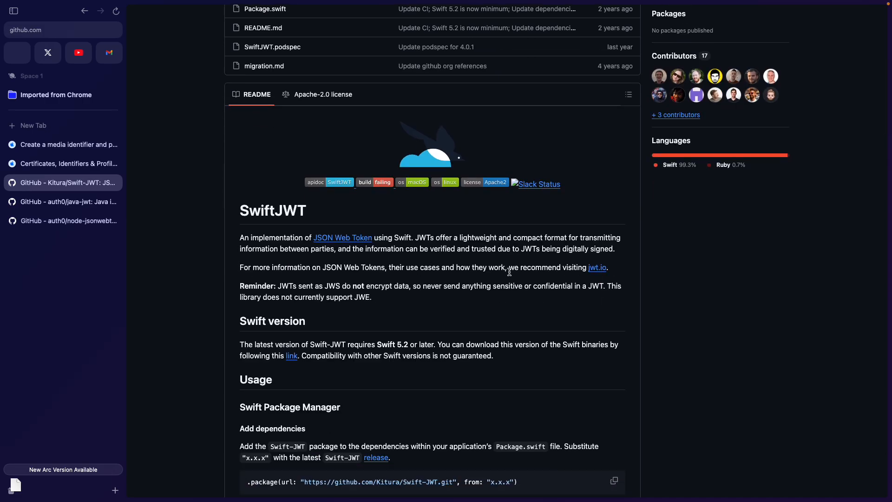
scroll(509, 330, "down", 2)
scroll(509, 330, "down", 3)
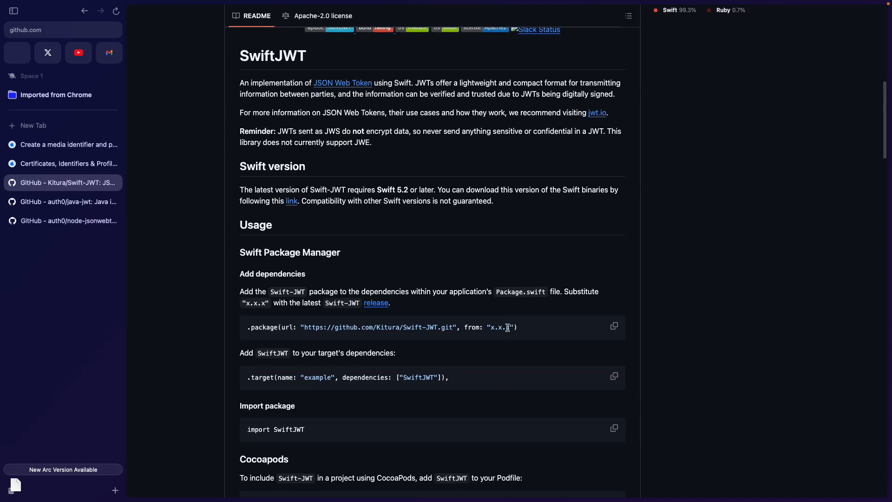
scroll(509, 330, "down", 2)
scroll(509, 330, "up", 5)
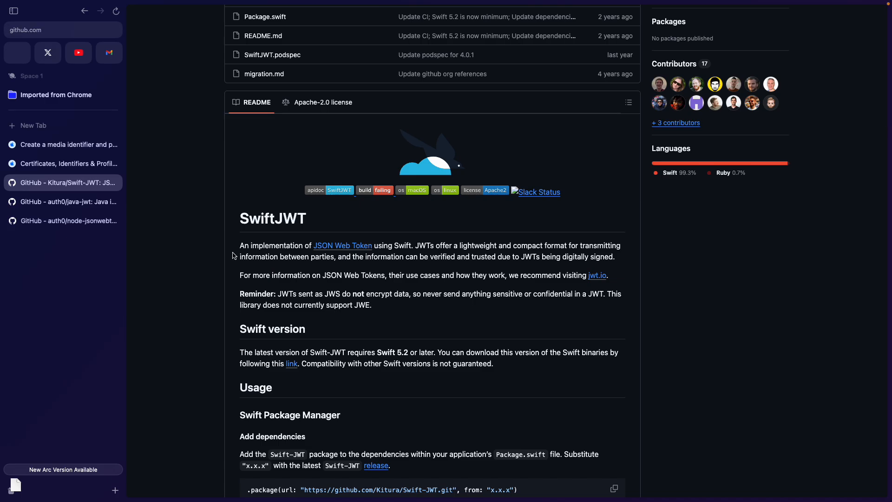
left_click_drag(239, 246, 398, 268)
left_click(398, 268)
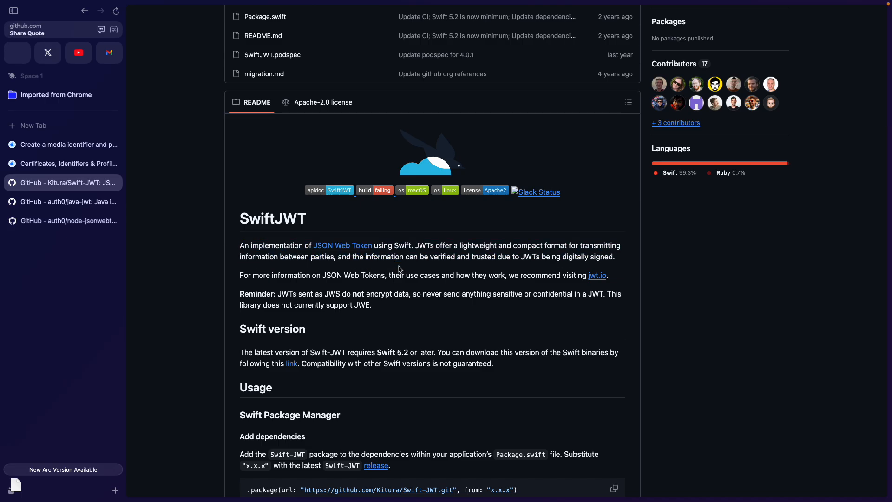
Step: Examine the Swift-JWT README sections on the JWT header, claims, key creation, signing and verification
scroll(399, 269, "down", 10)
scroll(398, 269, "down", 5)
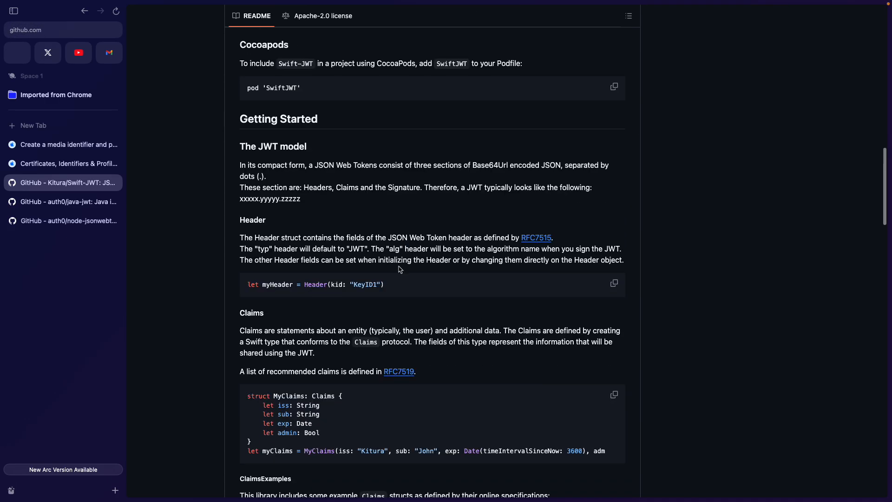
scroll(247, 315, "down", 3)
scroll(250, 343, "down", 4)
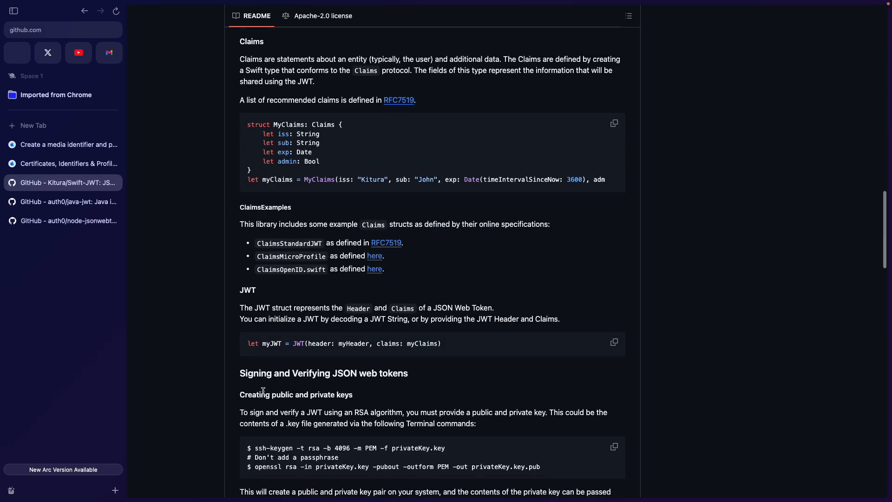
scroll(234, 314, "down", 4)
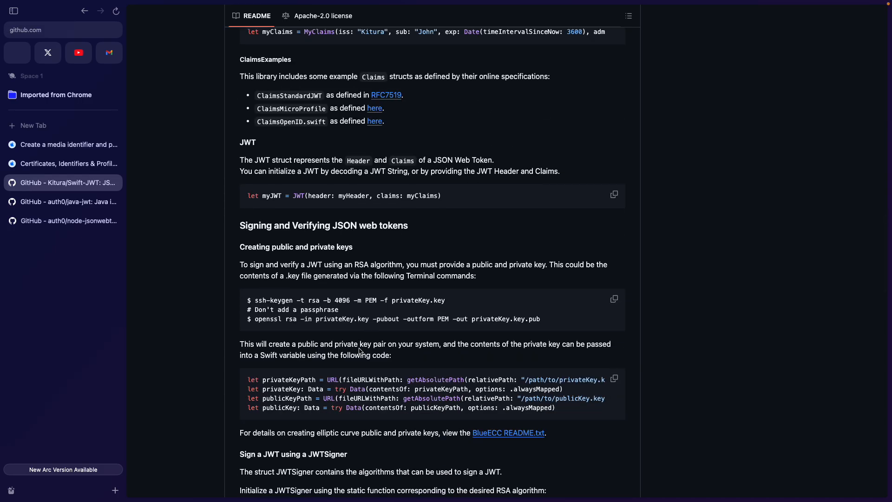
scroll(360, 351, "down", 4)
scroll(359, 352, "down", 5)
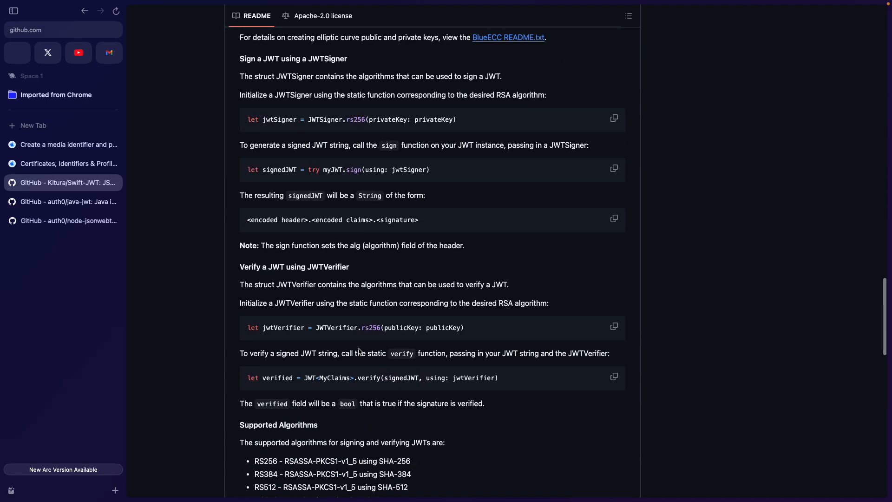
scroll(360, 351, "up", 10)
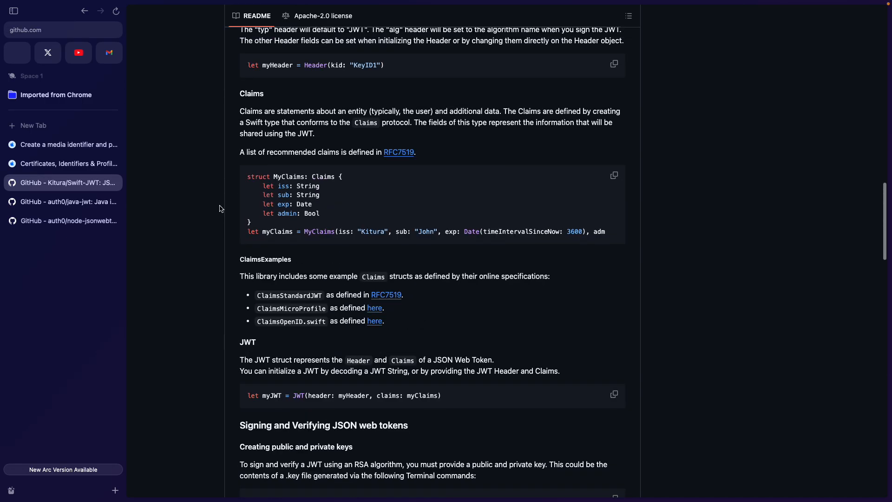
scroll(219, 208, "up", 8)
Step: Open the auth0 java-jwt repository and review how its README creates and verifies a JWT
left_click(74, 202)
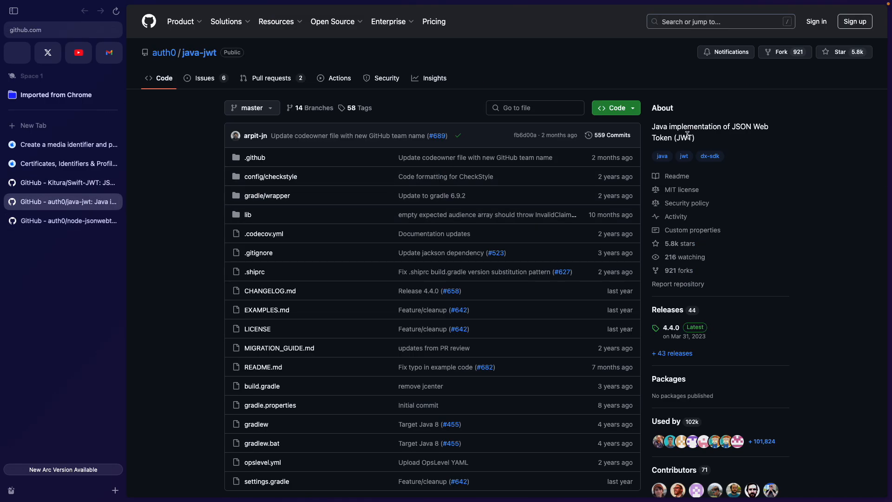
scroll(693, 137, "down", 10)
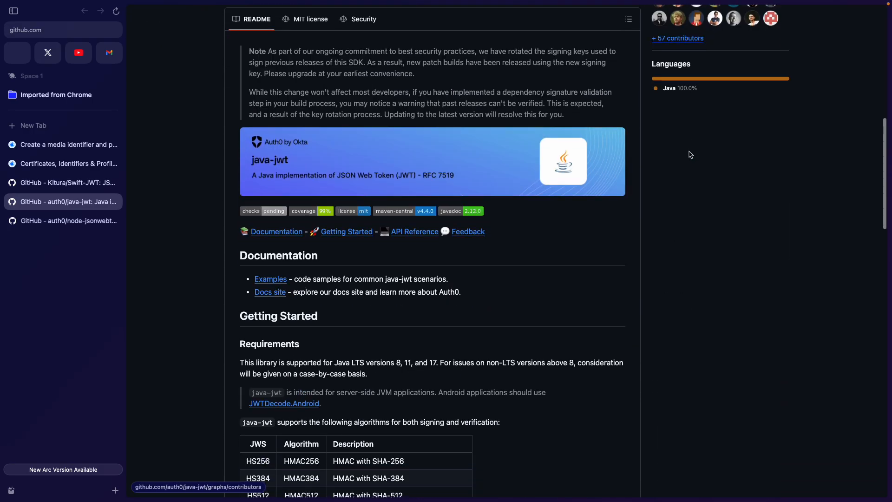
scroll(691, 155, "down", 15)
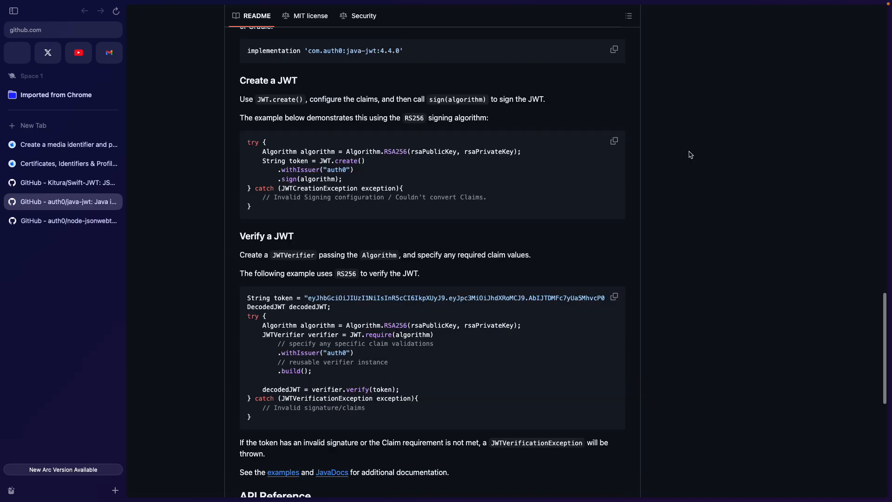
scroll(690, 155, "down", 3)
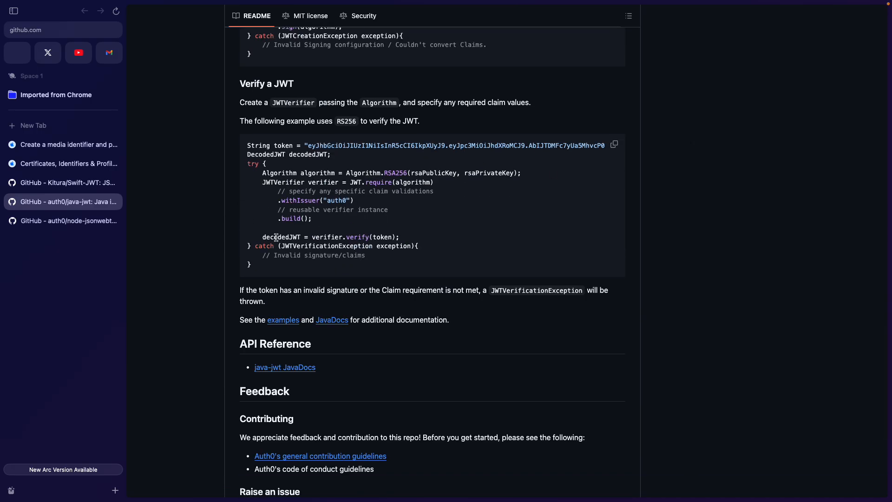
scroll(276, 237, "down", 5)
scroll(192, 247, "up", 20)
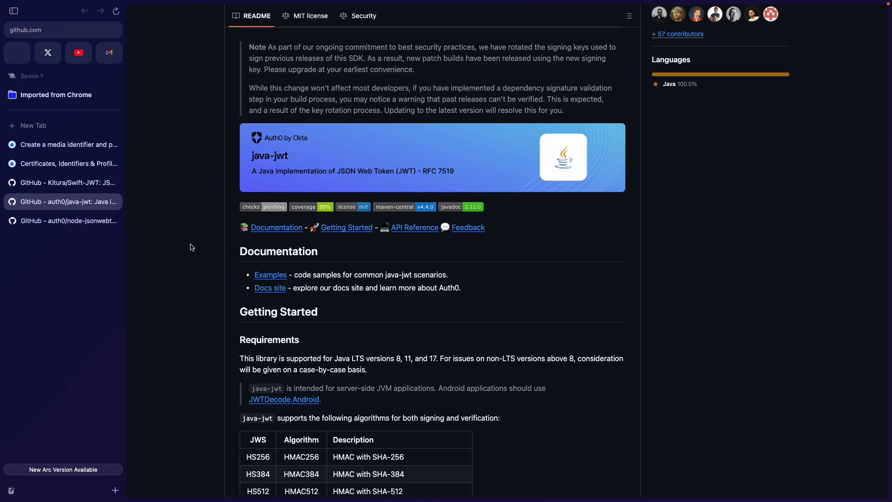
Step: Open the auth0 node-jsonwebtoken repository and review its README's install instructions and jwt.sign usage options
left_click(70, 220)
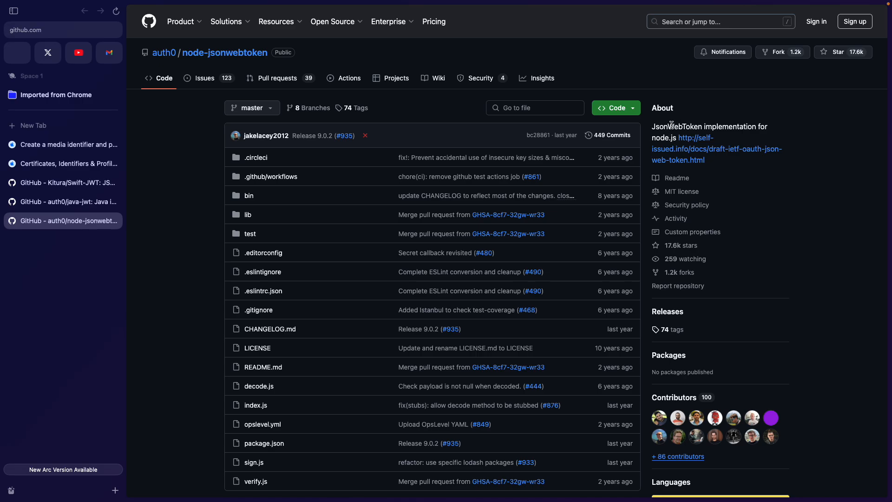
scroll(671, 125, "down", 2)
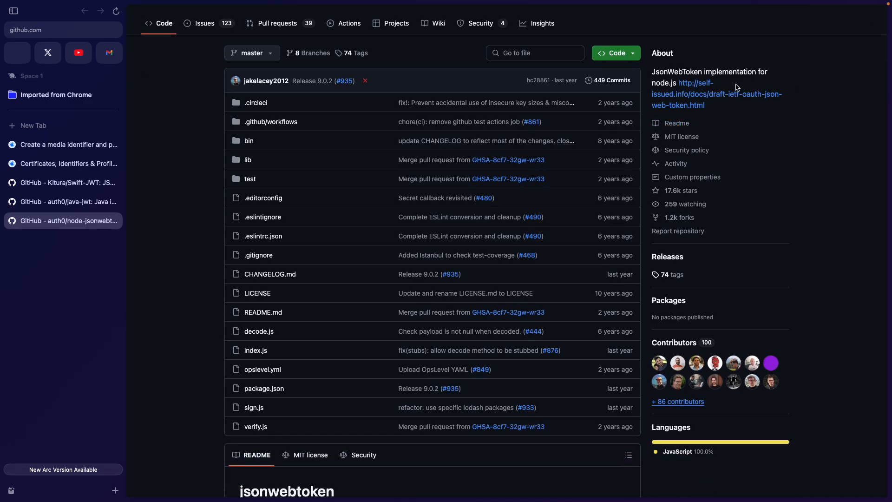
scroll(647, 126, "down", 6)
scroll(308, 84, "up", 8)
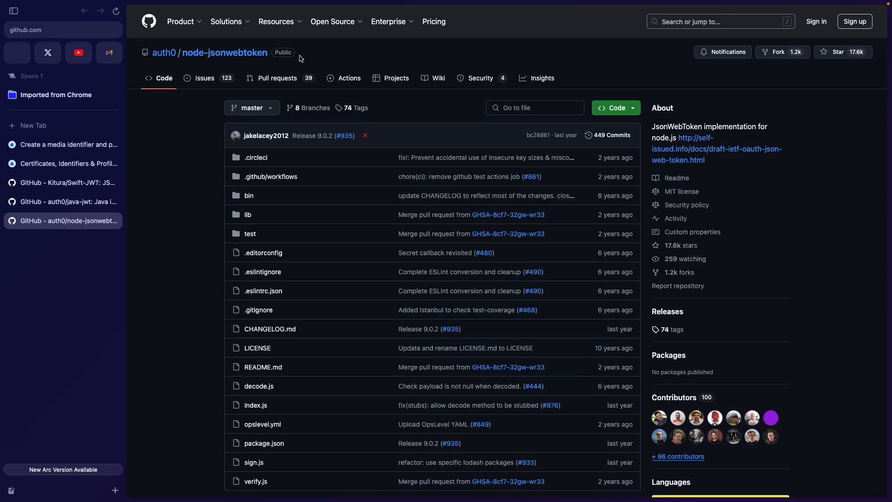
scroll(291, 236, "down", 10)
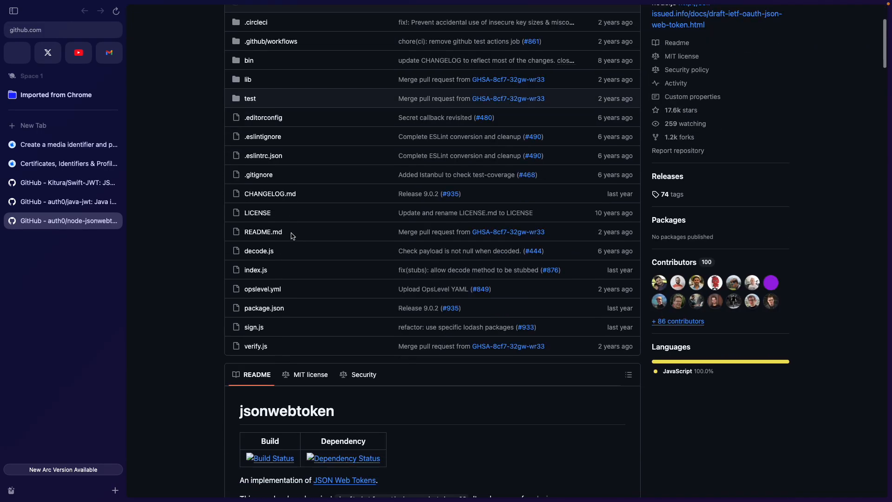
scroll(292, 235, "down", 12)
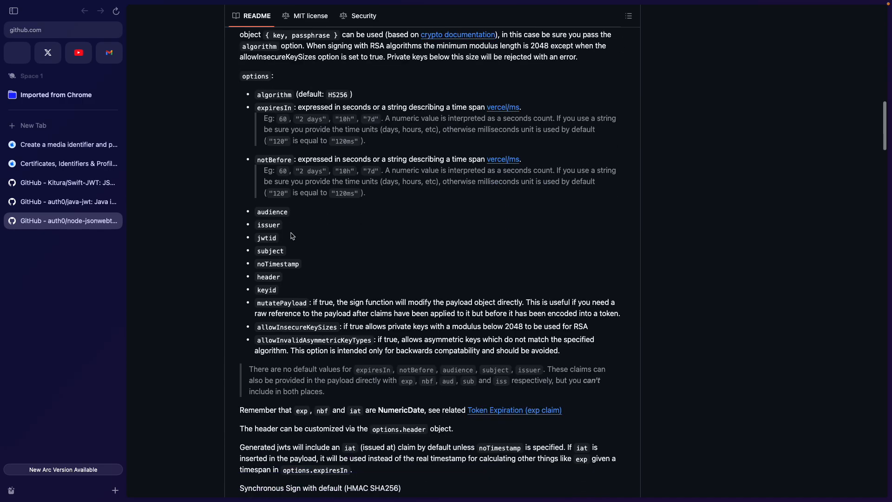
scroll(291, 235, "up", 10)
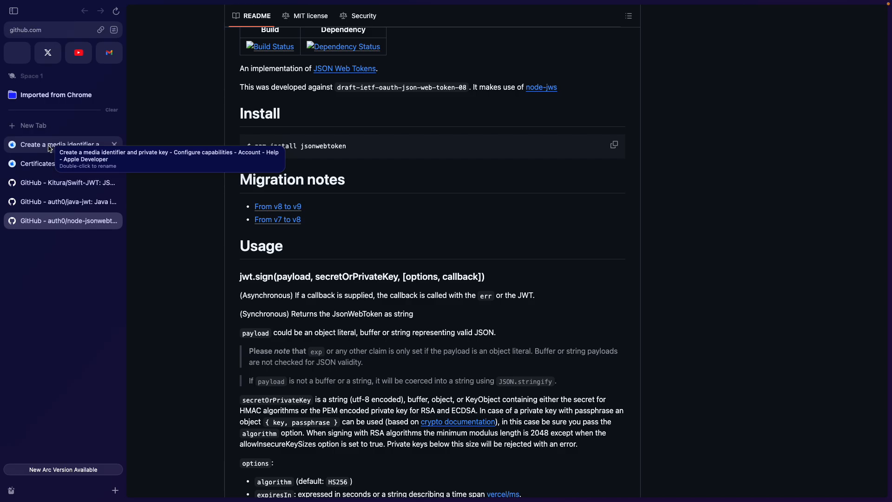
Step: Switch to Xcode, start a new project from the iOS App template and set the organization identifier to com.abc.incs
key("ctrl+Right")
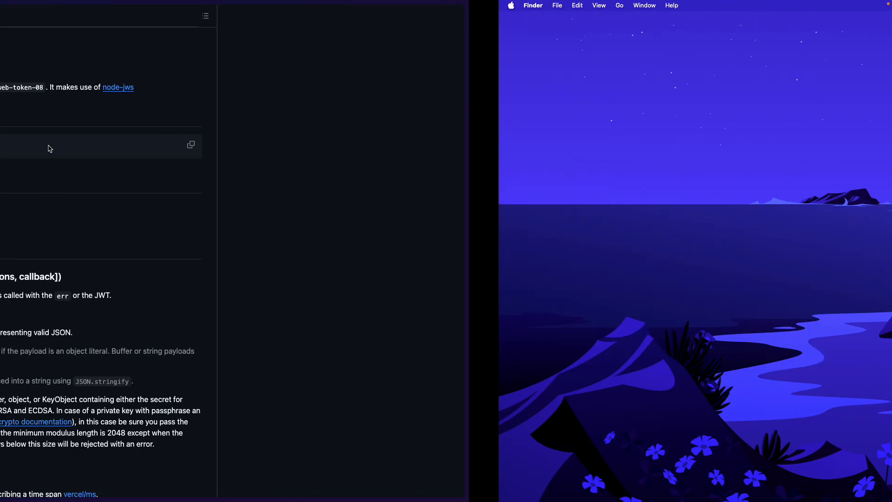
key("ctrl+Left")
key("ctrl+Right")
key("ctrl+Right")
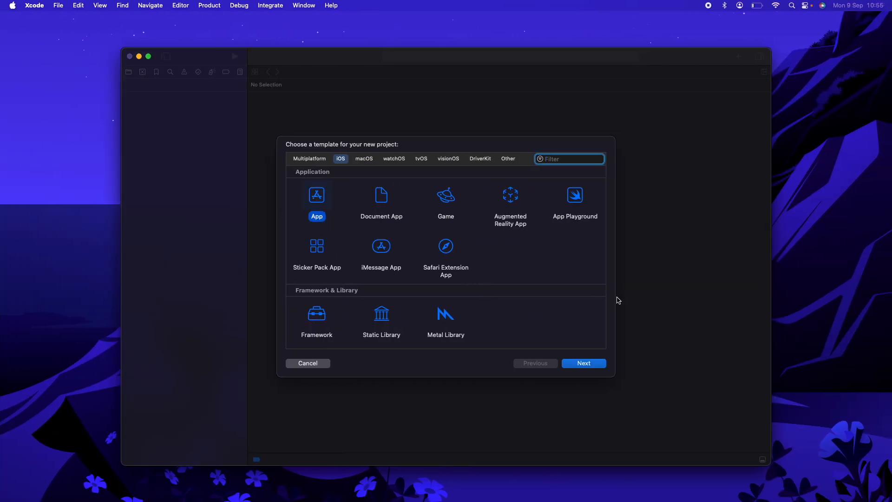
left_click(581, 365)
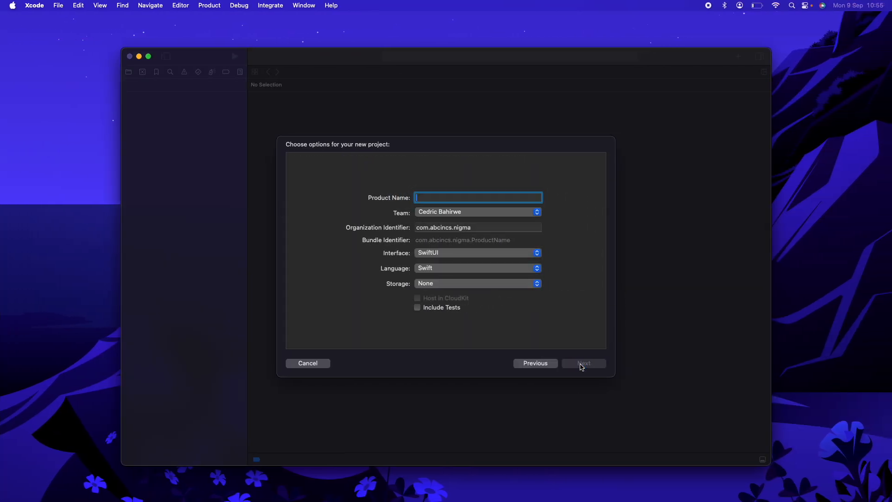
left_click(465, 225)
key("super+a")
key("BackSpace")
type("com.abc.incs")
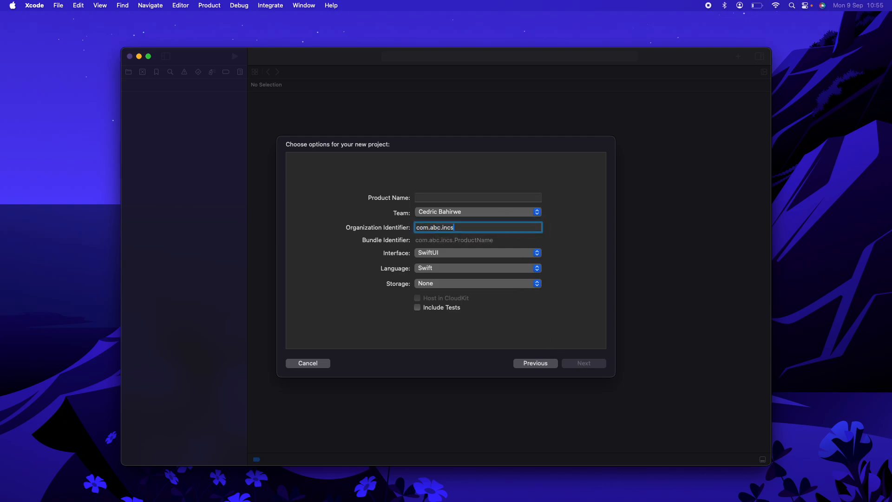
Step: Name the product TokenGen and create the project in the Desktop folder
left_click(446, 197)
type("TokenGen")
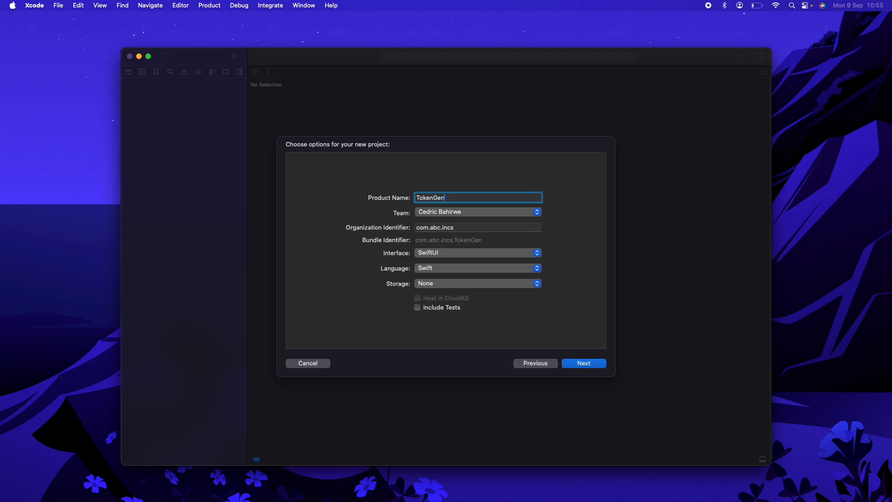
left_click(584, 363)
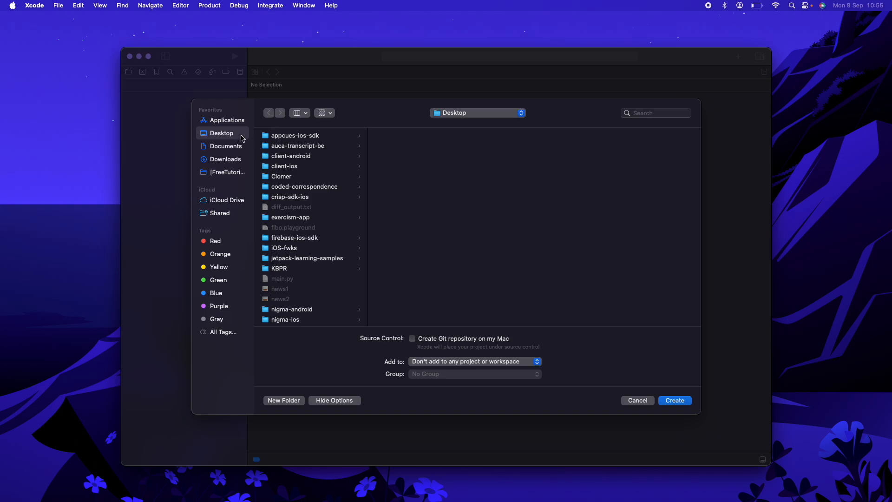
key("Return")
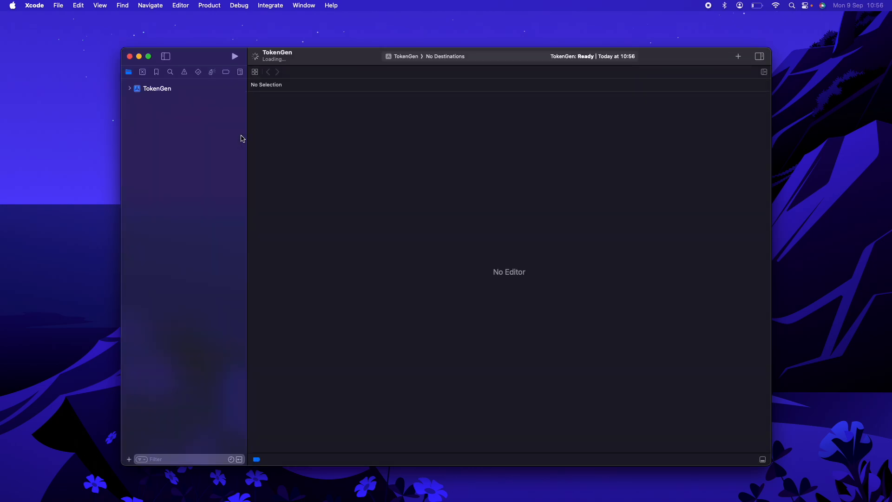
Step: Hide the preview canvas beside the ContentView code and make the project window full screen
left_click(346, 166)
key("super+alt+Return")
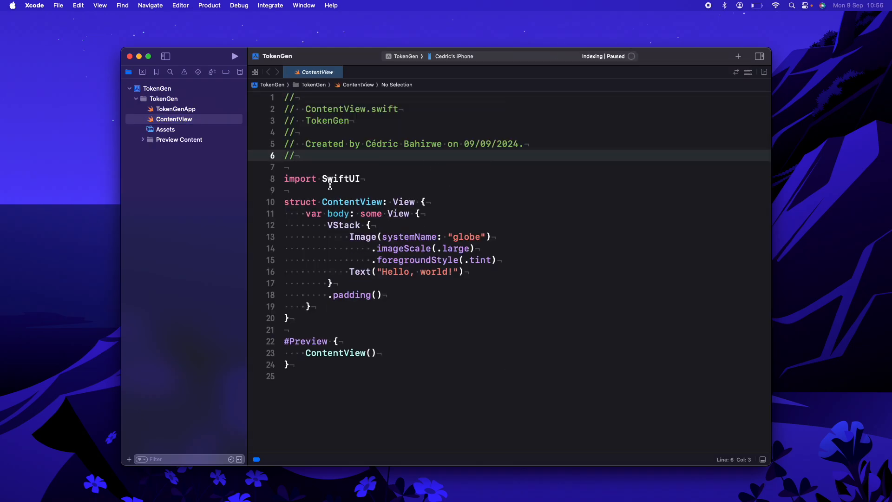
left_click(148, 57)
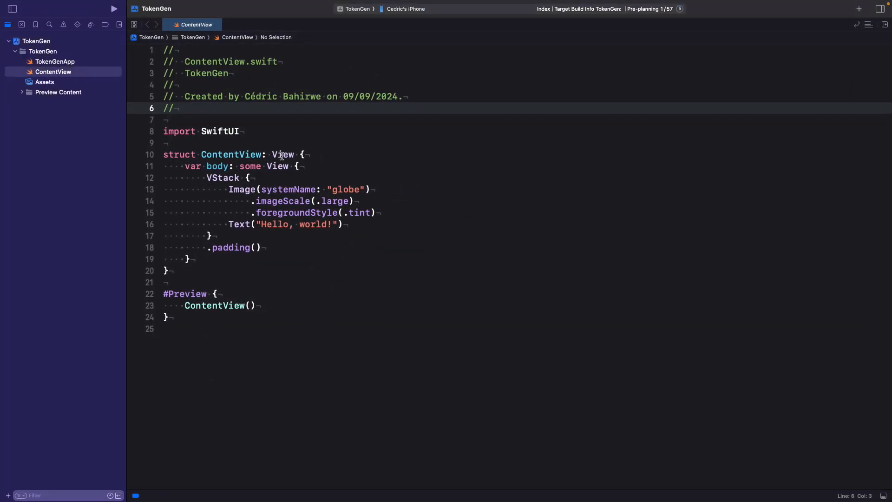
Step: Switch to the Arc browser and return to the beginning of the node-jsonwebtoken repository page
key("ctrl+Left")
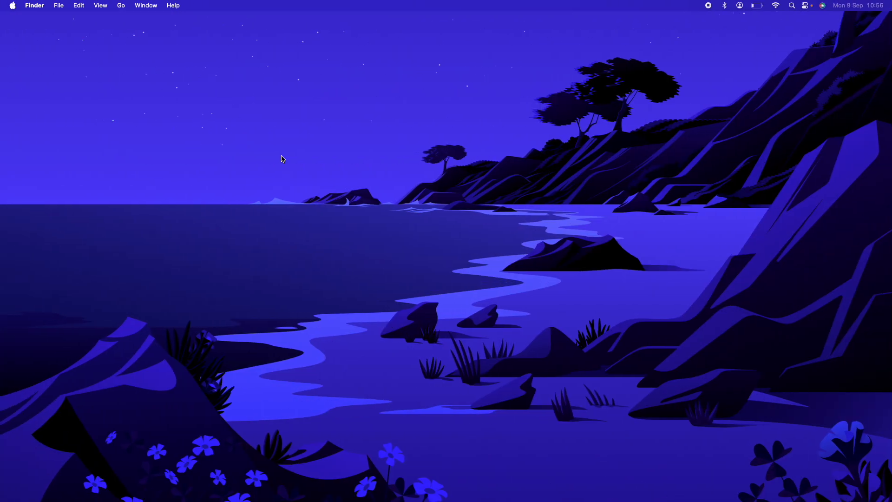
key("ctrl+Left")
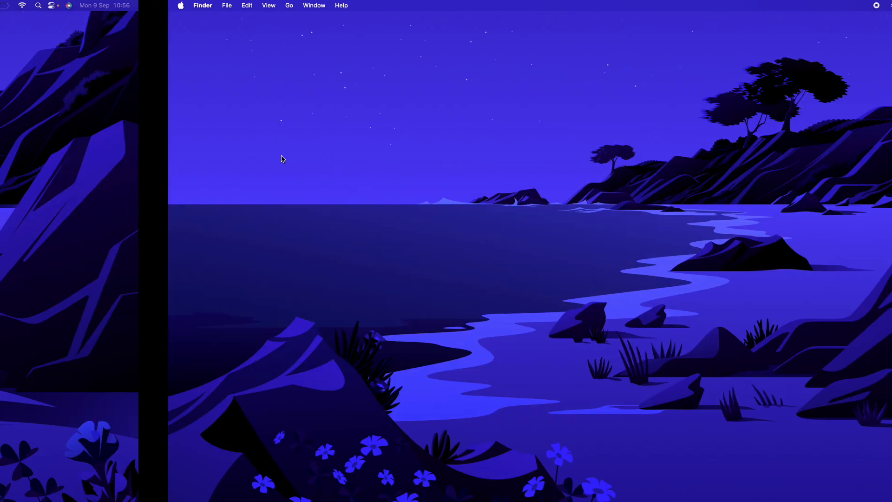
key("ctrl+Right")
key("ctrl+Right")
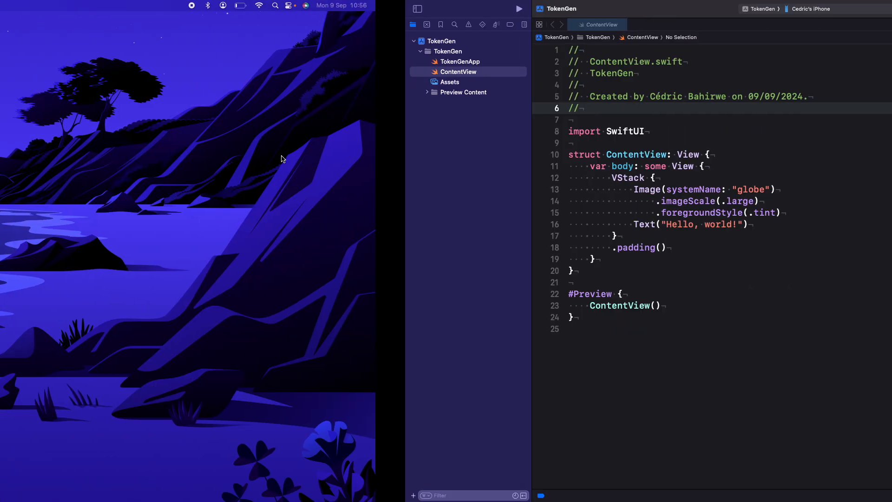
key("ctrl+Up")
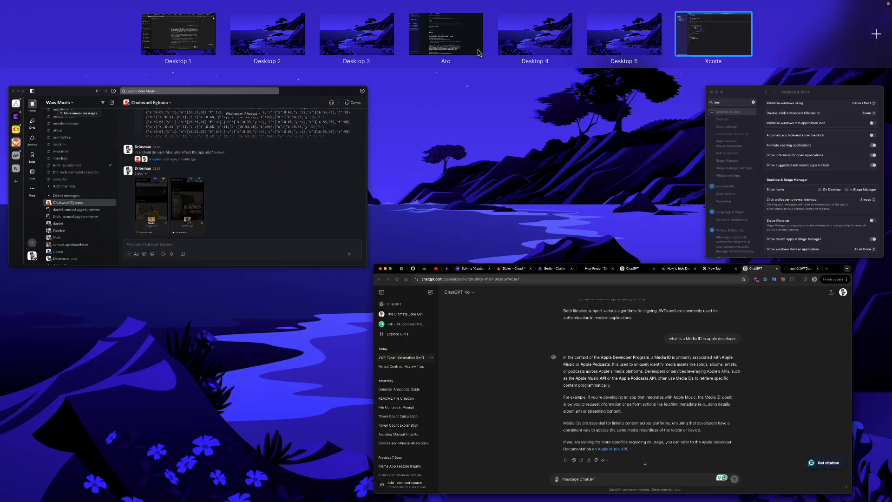
left_click(464, 50)
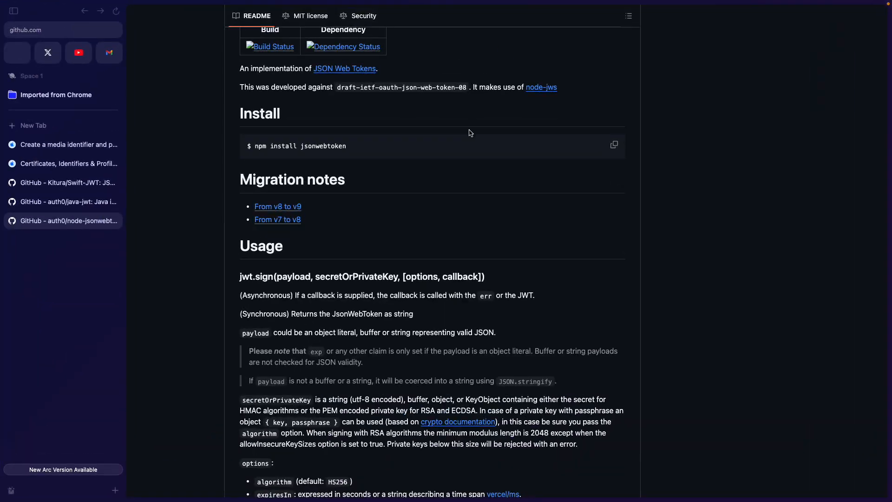
scroll(457, 237, "up", 15)
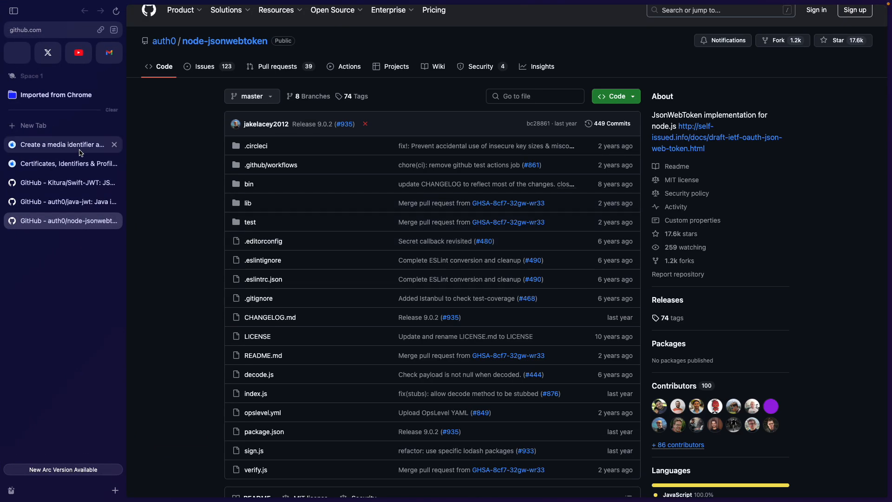